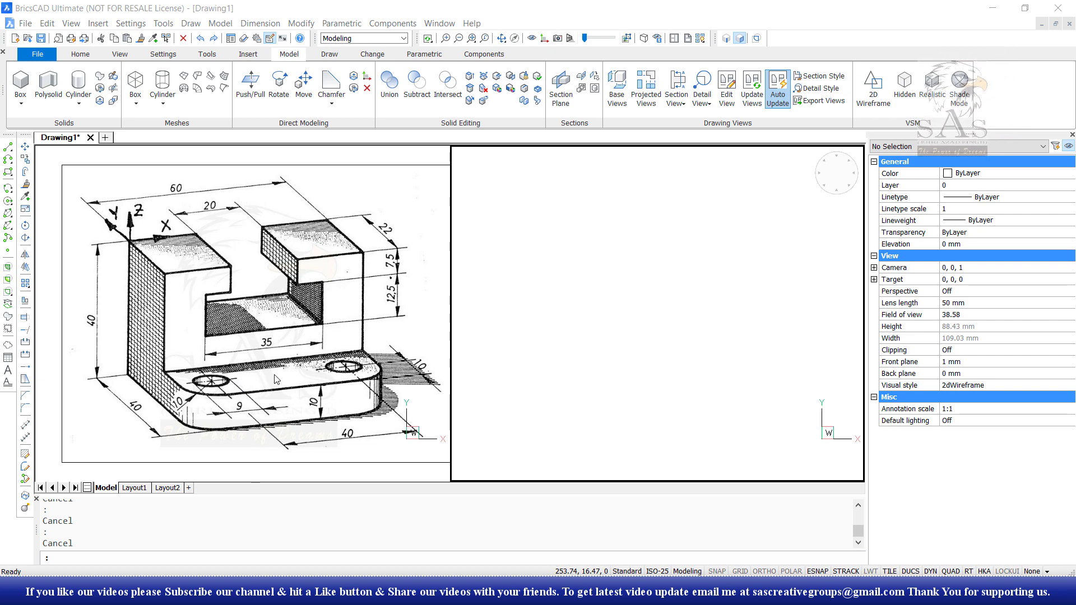
# - Mark up the reference image with blue highlights around its 40 dimension
pyautogui.click(254, 406)
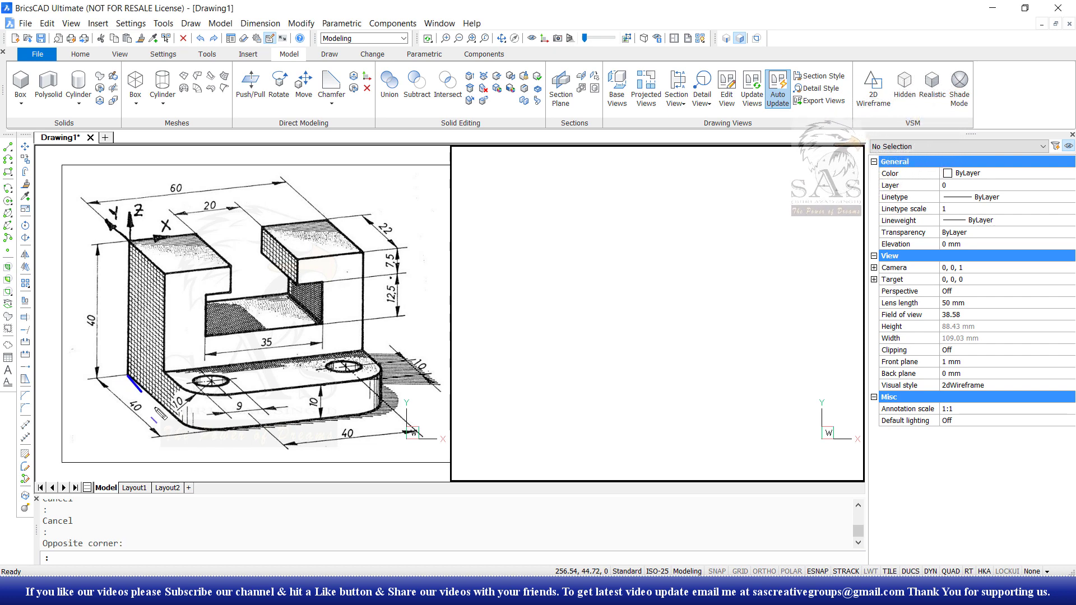
pyautogui.moveTo(128, 375); pyautogui.dragTo(194, 435)
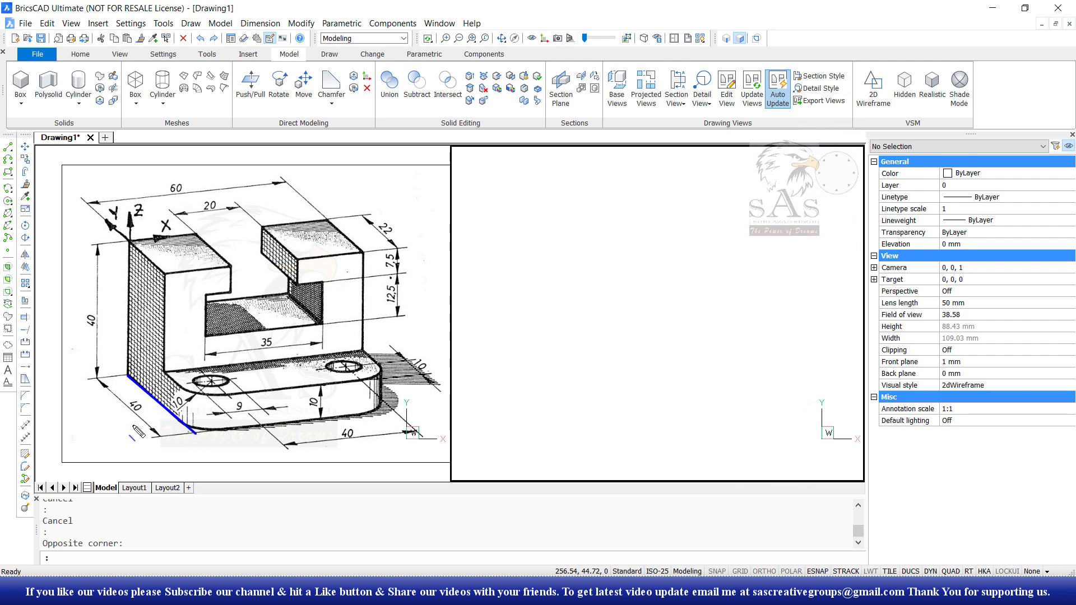
pyautogui.moveTo(195, 433); pyautogui.dragTo(377, 412)
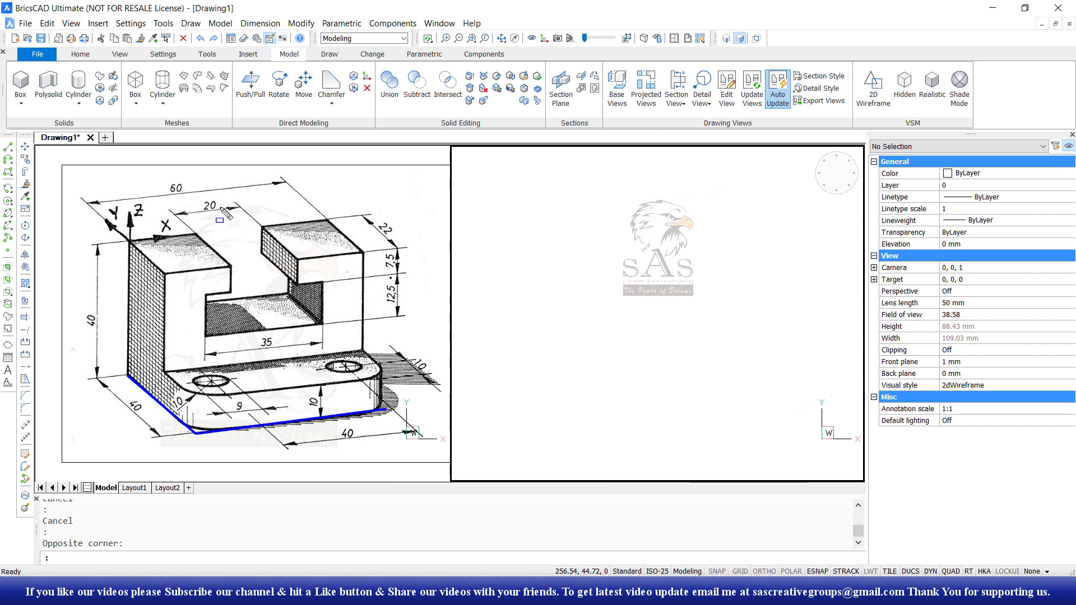
pyautogui.moveTo(153, 176); pyautogui.dragTo(194, 202)
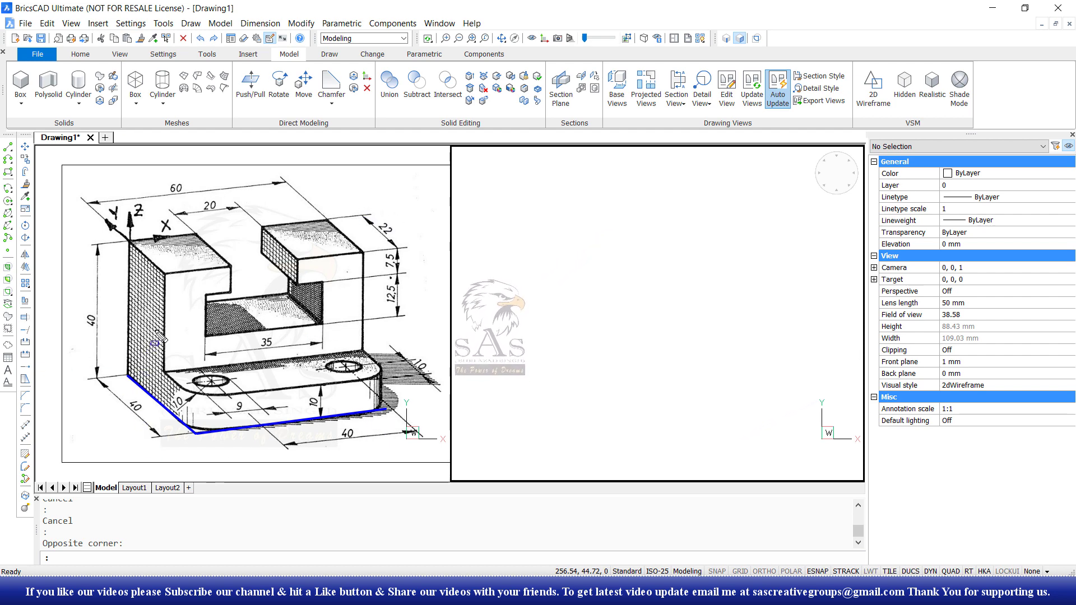
# - Draw a 60 by 40 rectangle from a picked first corner
pyautogui.click(8, 172)
pyautogui.click(522, 413)
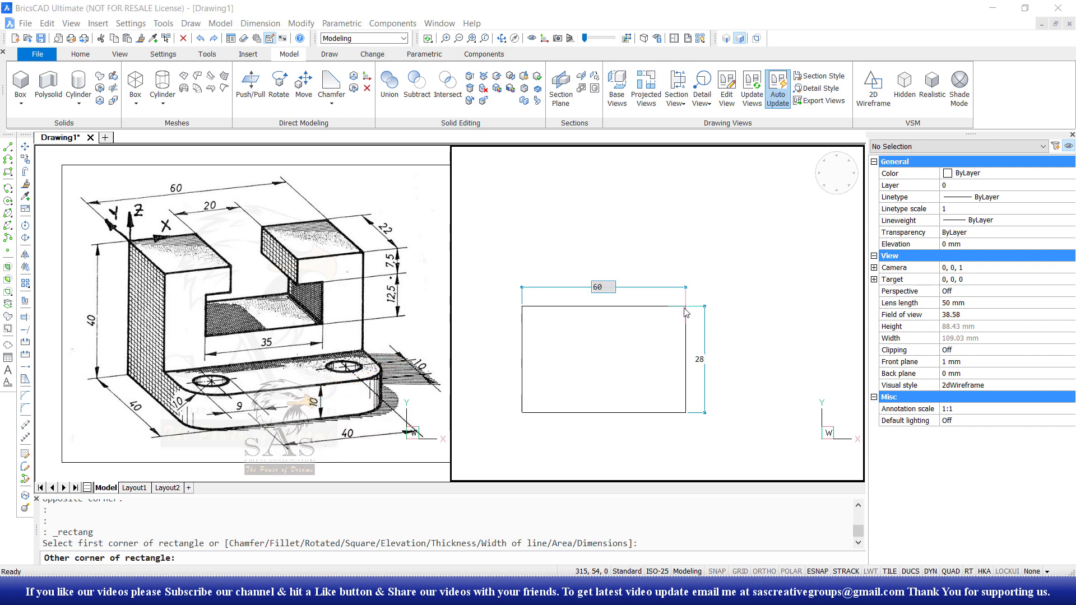
pyautogui.write('60')
pyautogui.press('Tab')
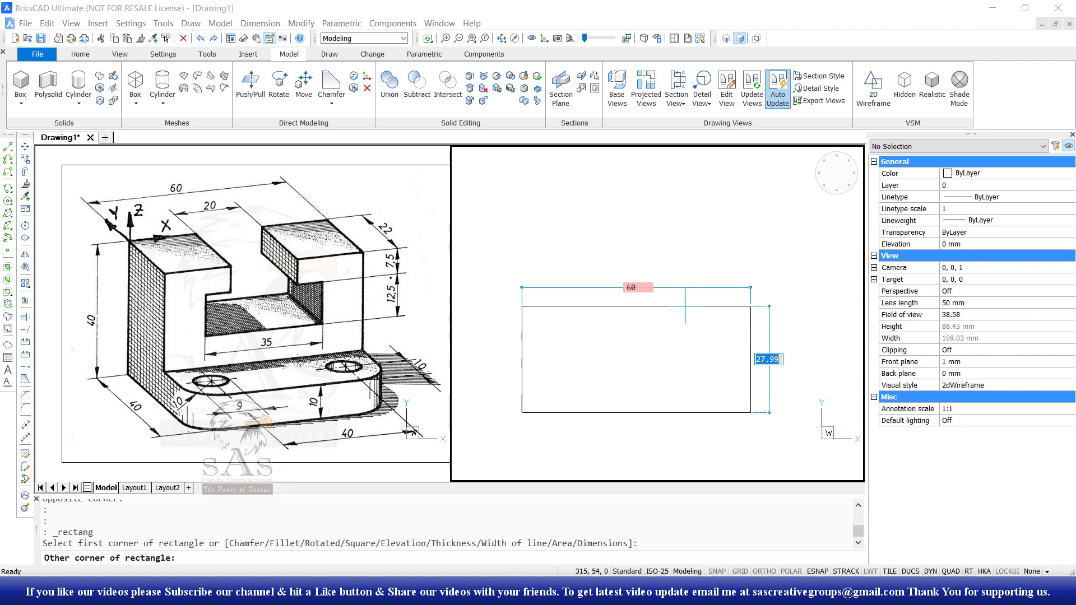
pyautogui.write('40')
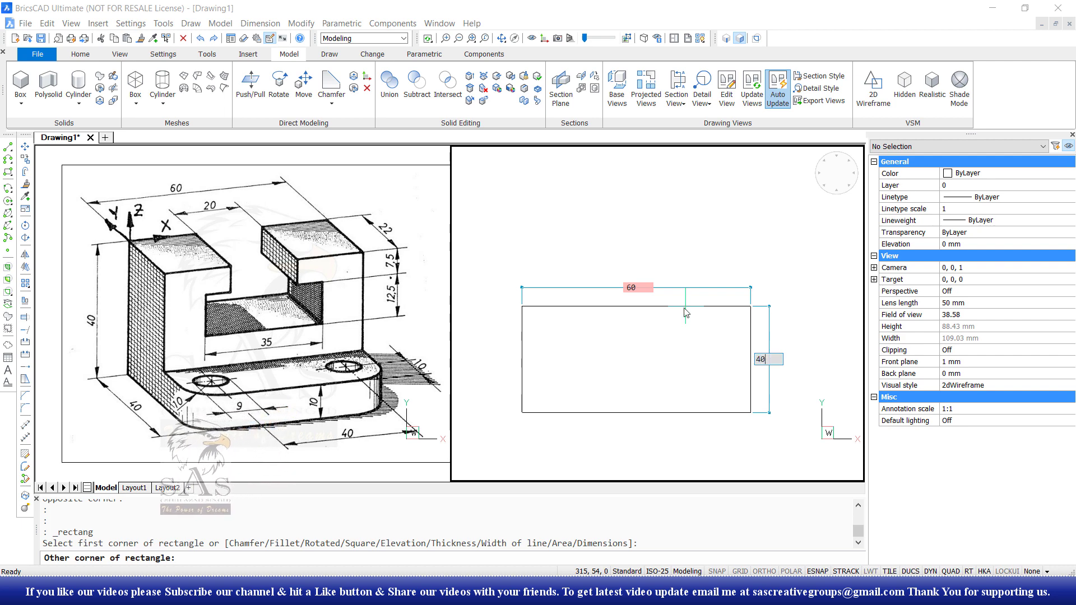
pyautogui.press('Tab')
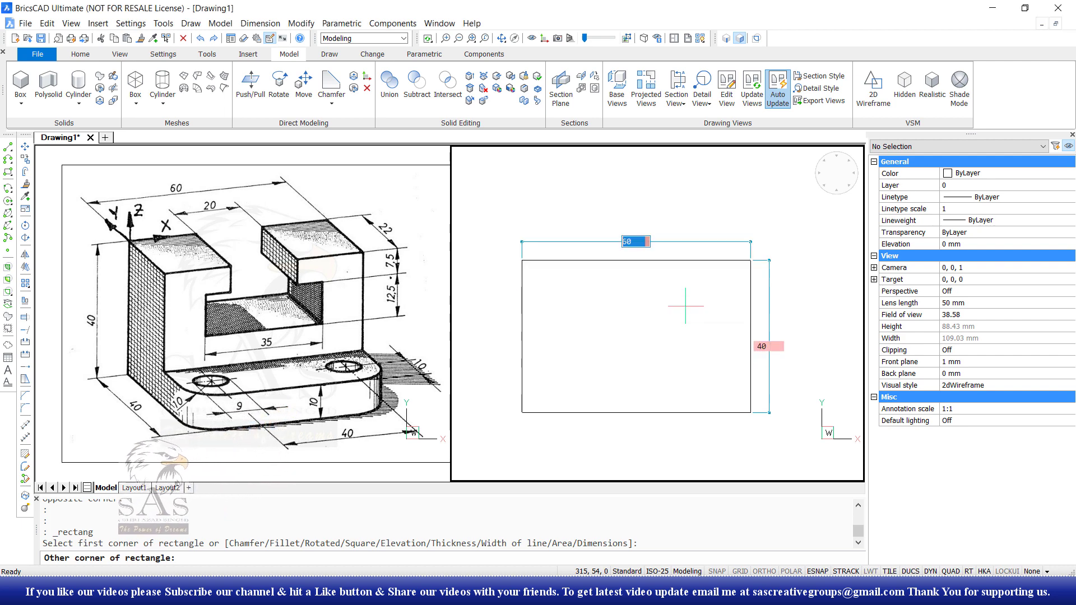
pyautogui.press('Return')
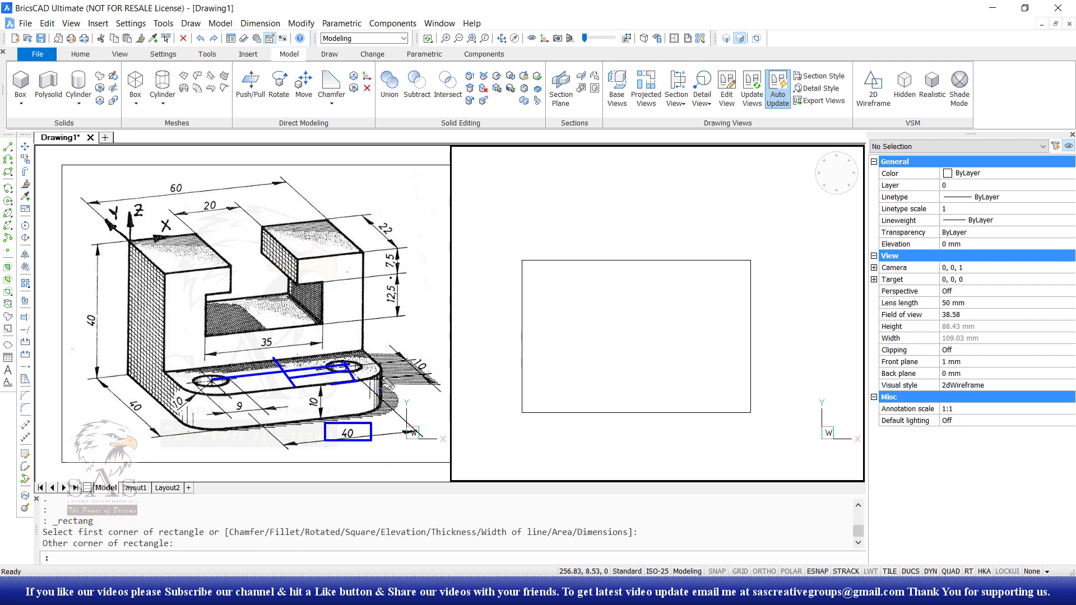
# - Cancel the pending rectangle command and window-select the entire 60 by 40 rectangle
pyautogui.click(404, 351)
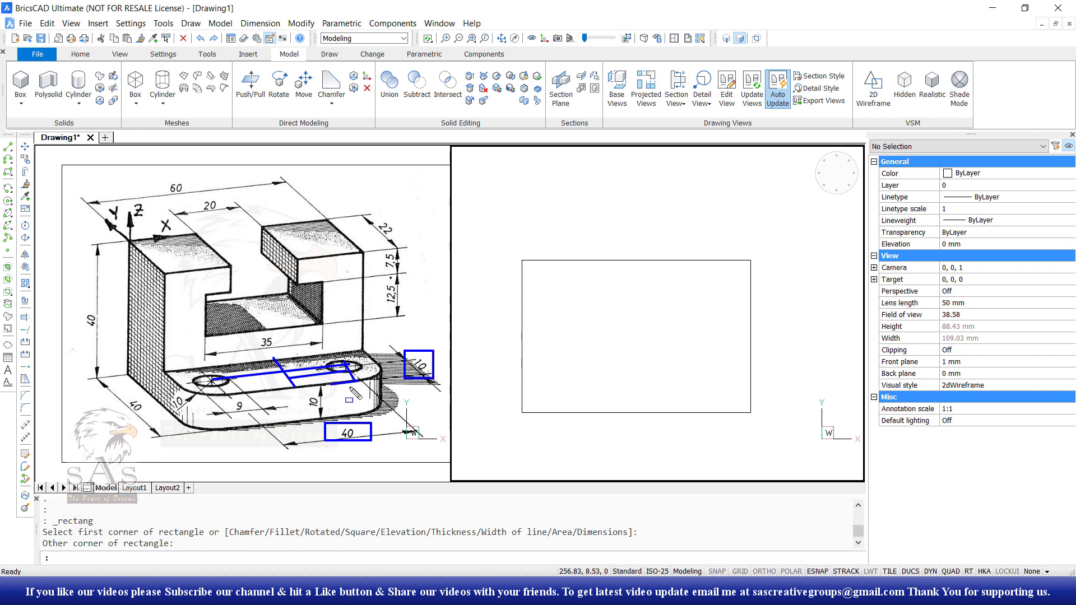
pyautogui.press('Escape')
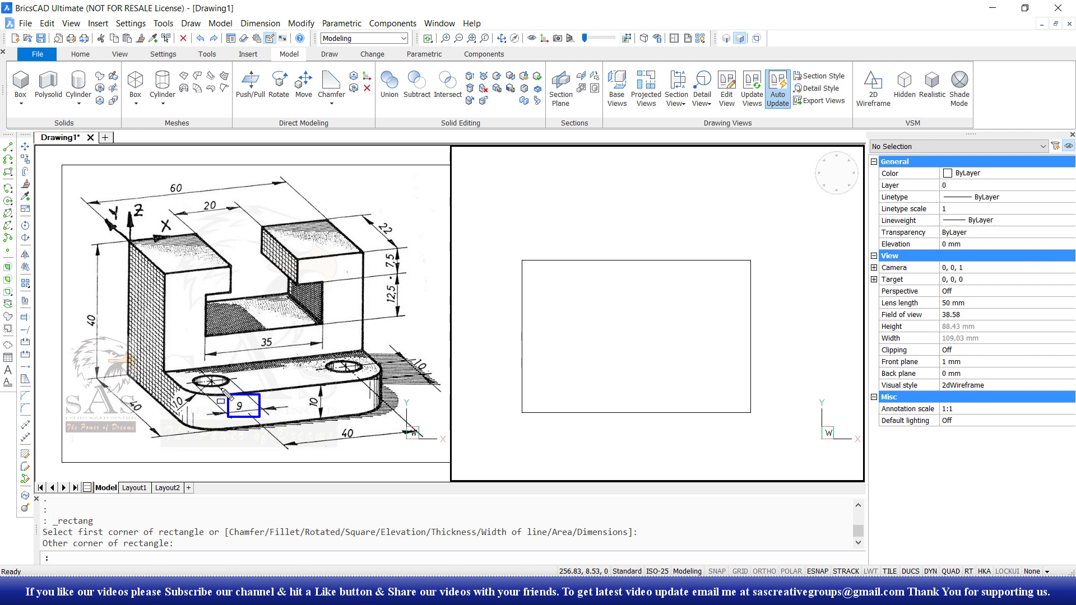
pyautogui.press('Escape')
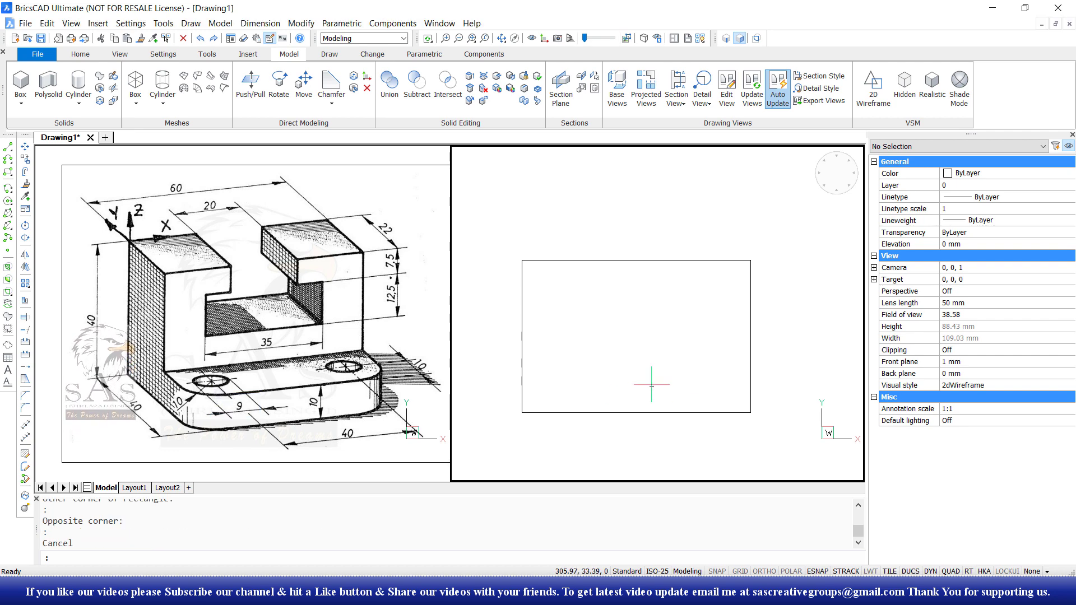
pyautogui.moveTo(731, 365); pyautogui.dragTo(615, 444)
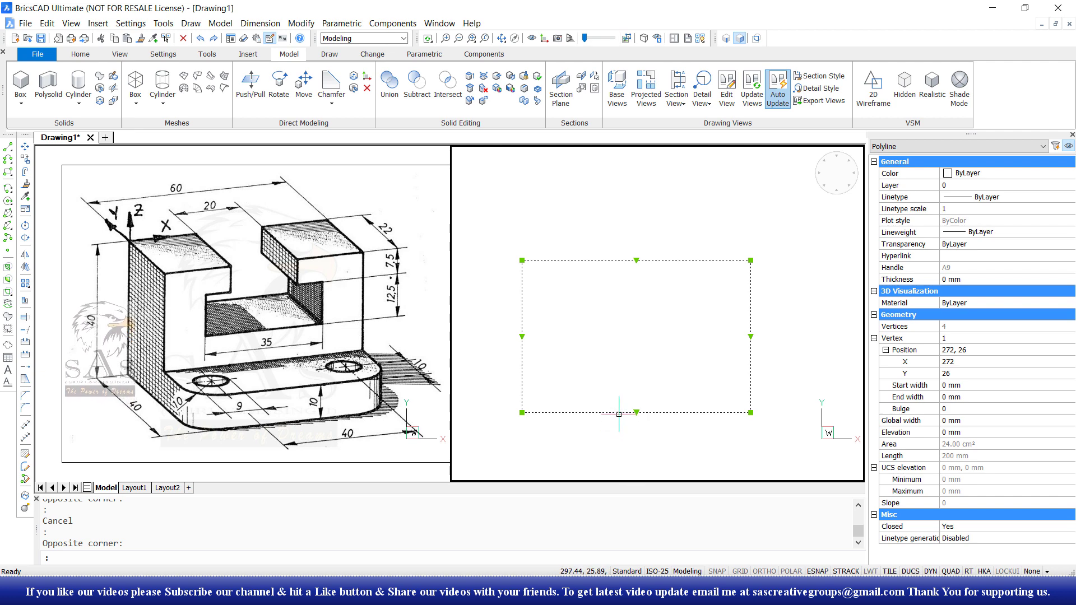
# - Explode the rectangle and offset its bottom edge 10 units upward
pyautogui.write('x')
pyautogui.press('Return')
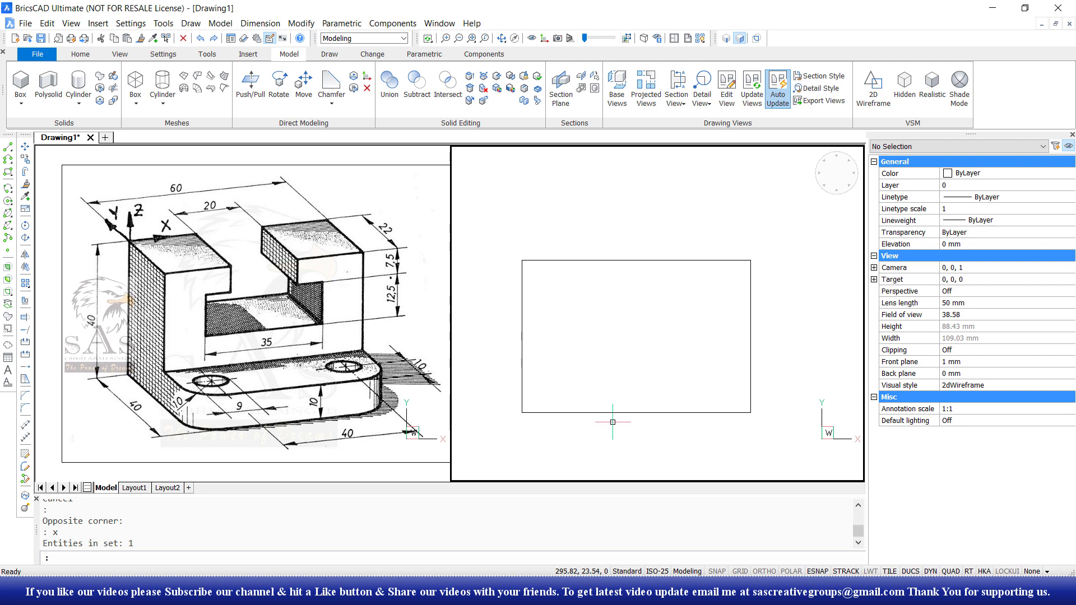
pyautogui.write('o')
pyautogui.press('Return')
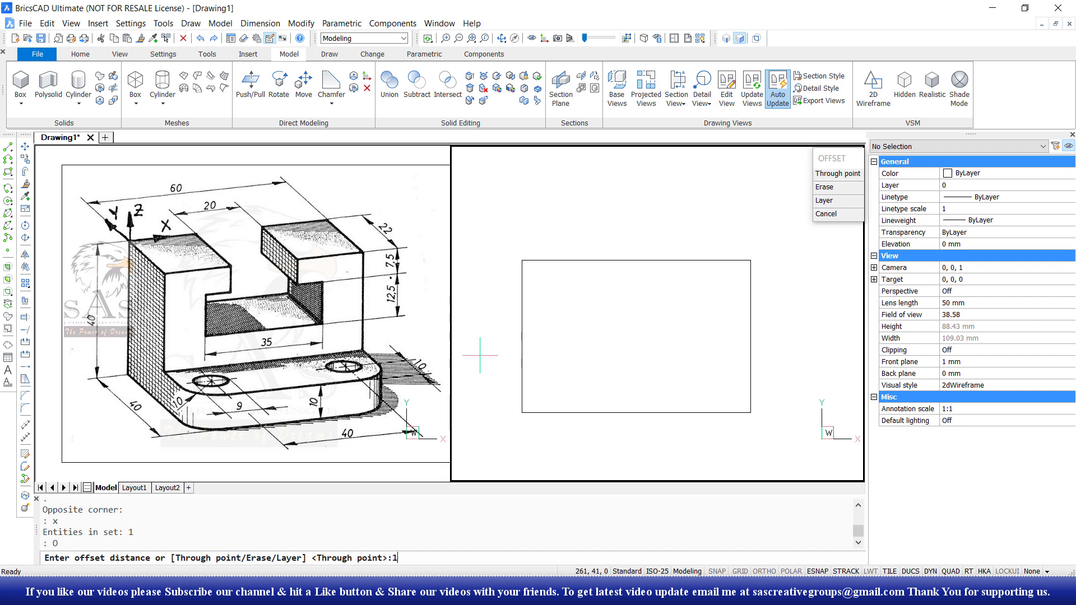
pyautogui.write('0')
pyautogui.press('Return')
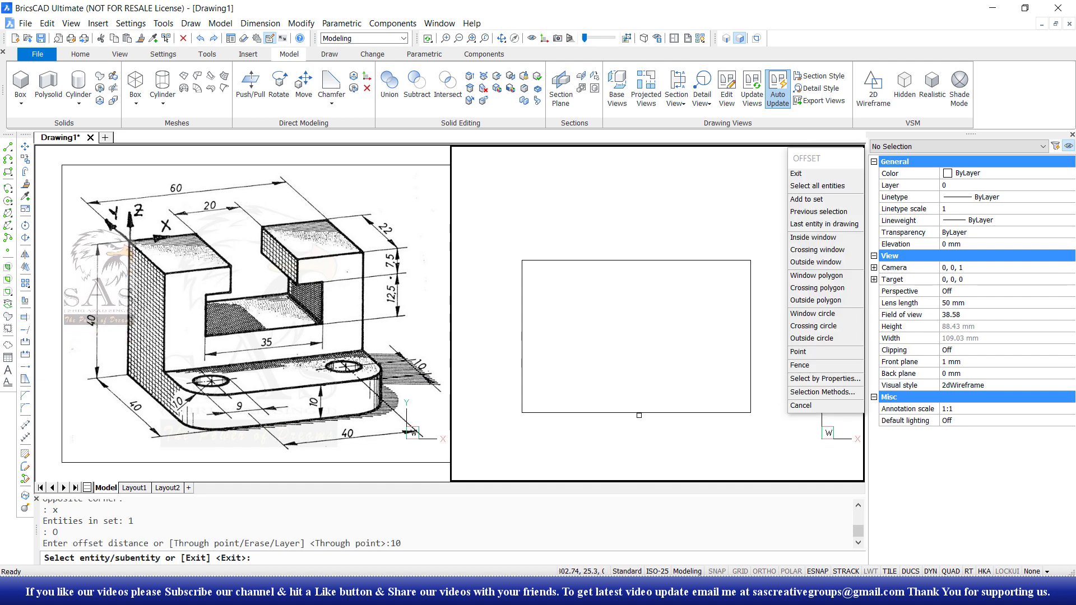
pyautogui.click(638, 415)
pyautogui.click(650, 363)
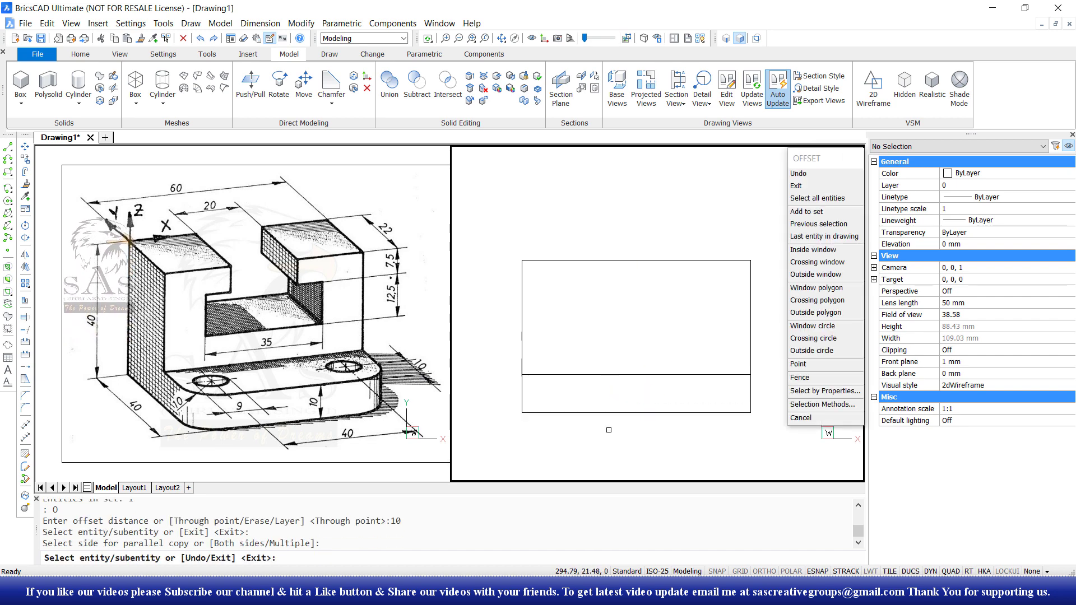
pyautogui.press('Return')
pyautogui.write('l')
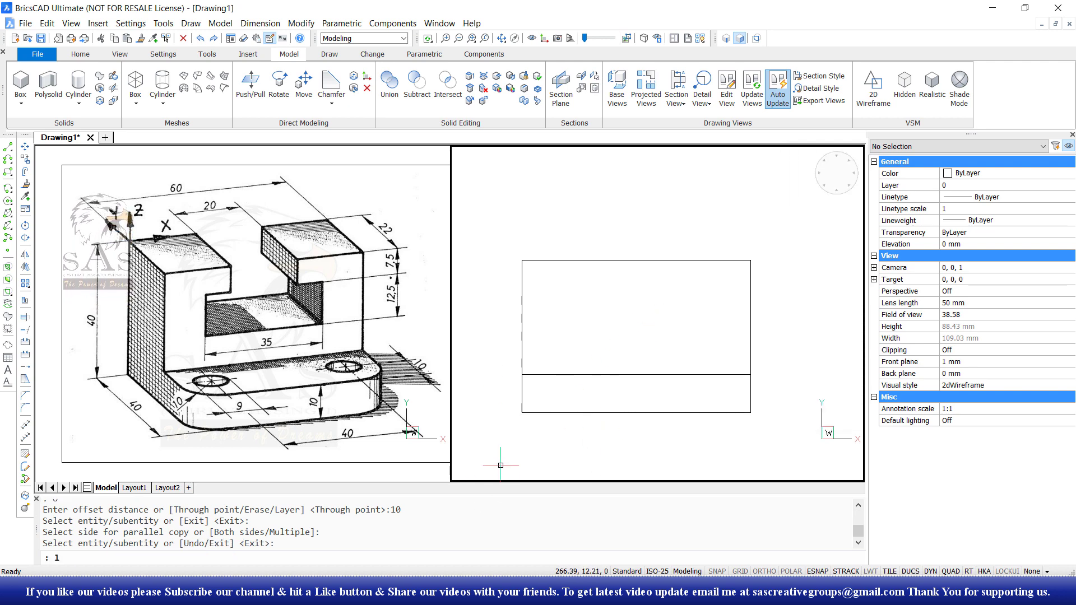
# - Draw a vertical line from the top edge midpoint to the bottom edge midpoint
pyautogui.press('Return')
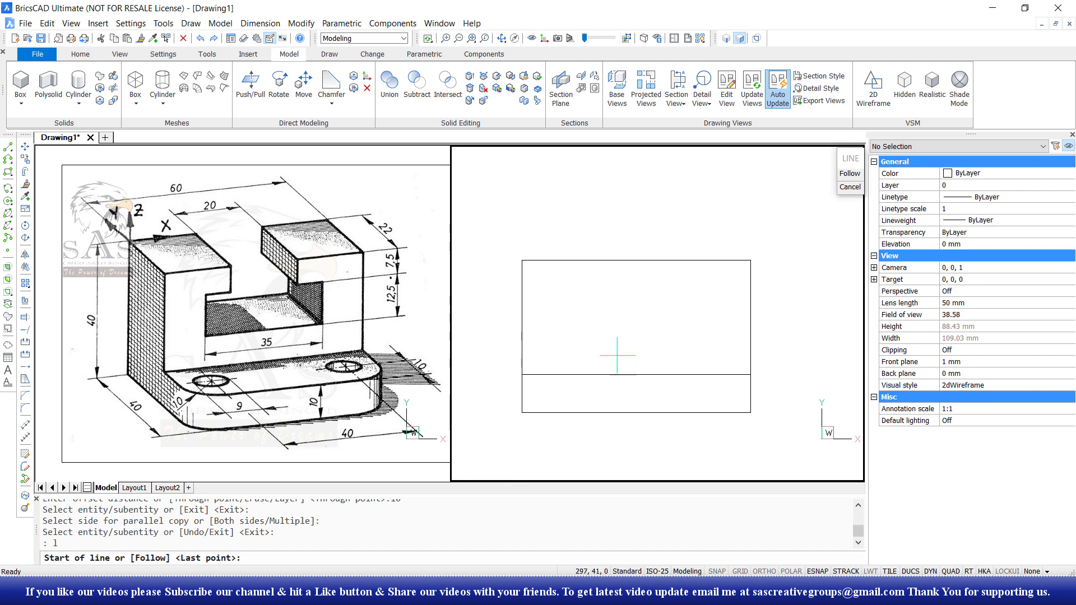
pyautogui.click(636, 259)
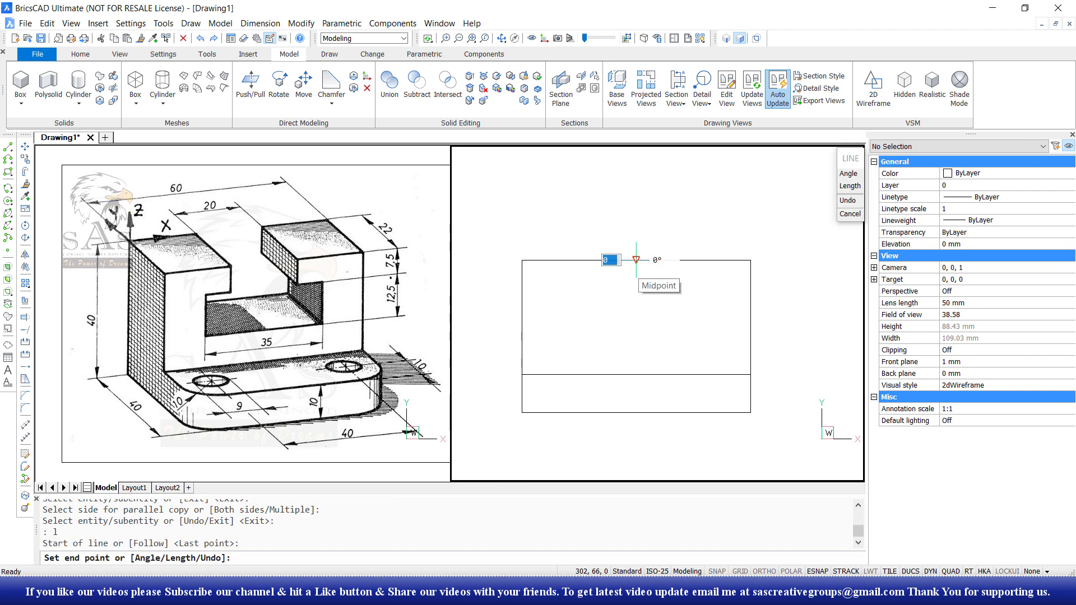
pyautogui.click(635, 412)
pyautogui.press('Escape')
pyautogui.write('o')
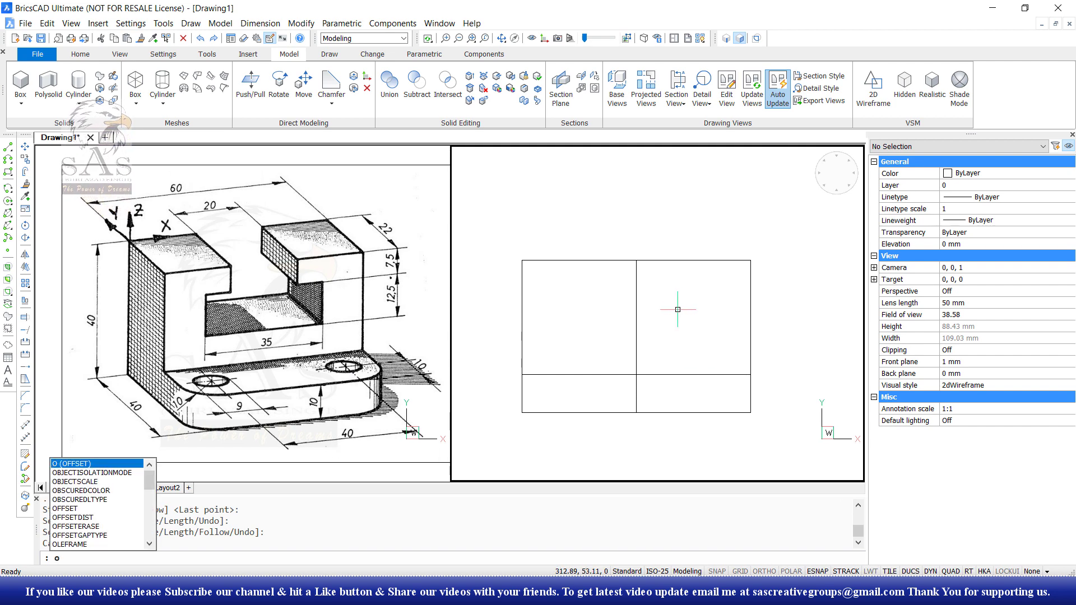
# - Offset the vertical centre line 20 units to the right
pyautogui.press('Return')
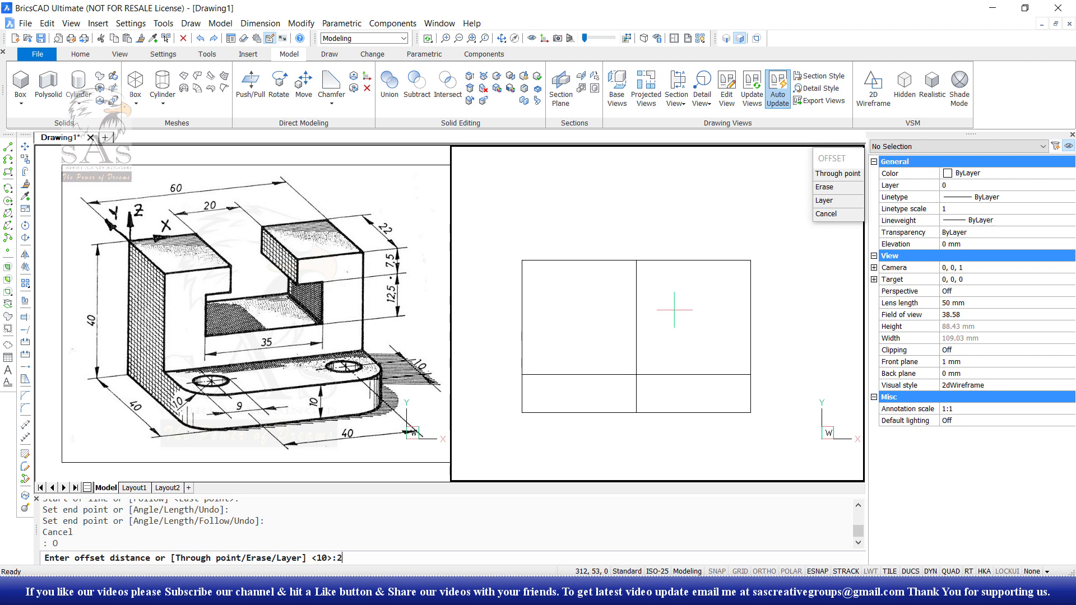
pyautogui.press('Return')
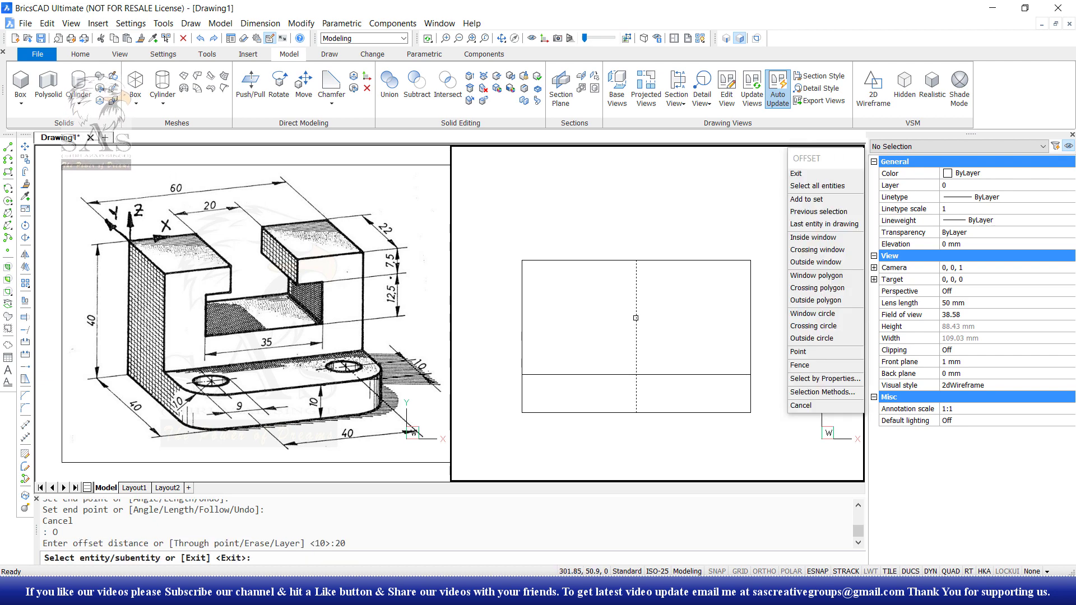
pyautogui.click(635, 318)
pyautogui.click(684, 347)
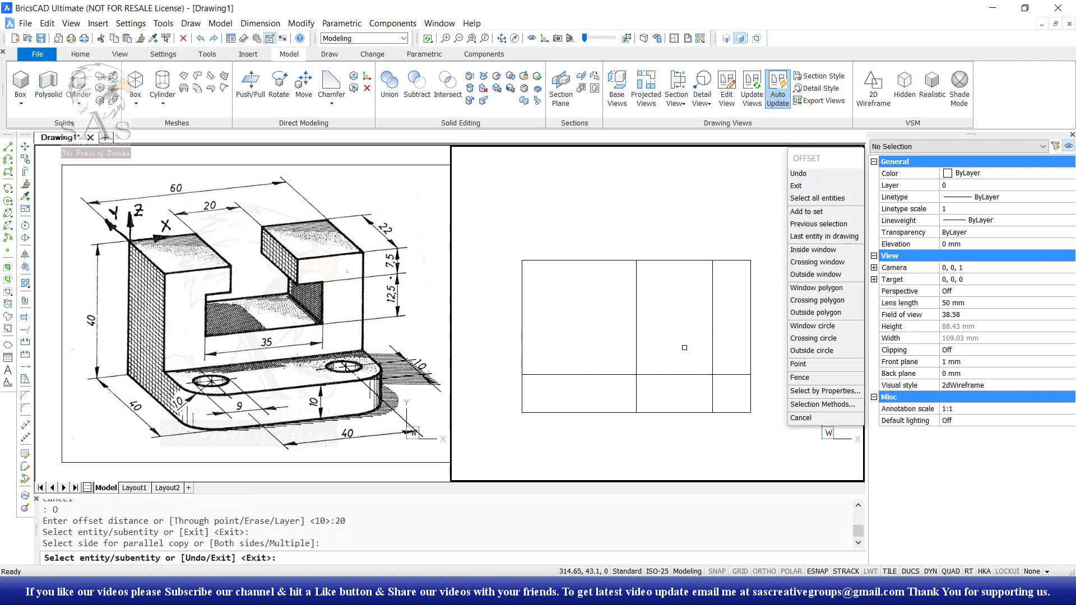
pyautogui.press('Return')
pyautogui.write('c')
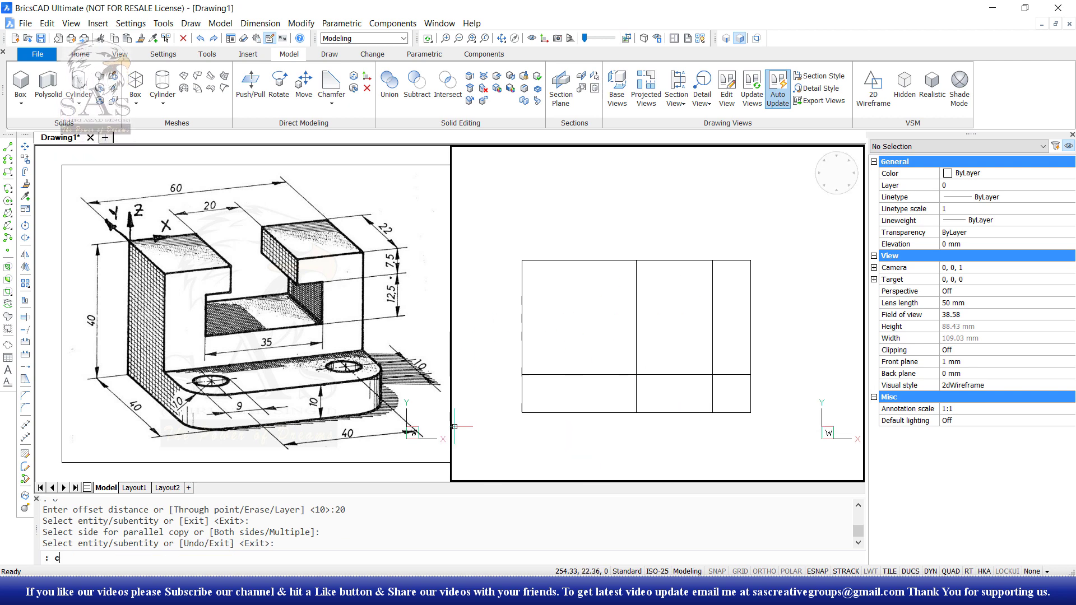
# - Draw a 9 mm diameter circle where the new line meets the lower horizontal line
pyautogui.press('Return')
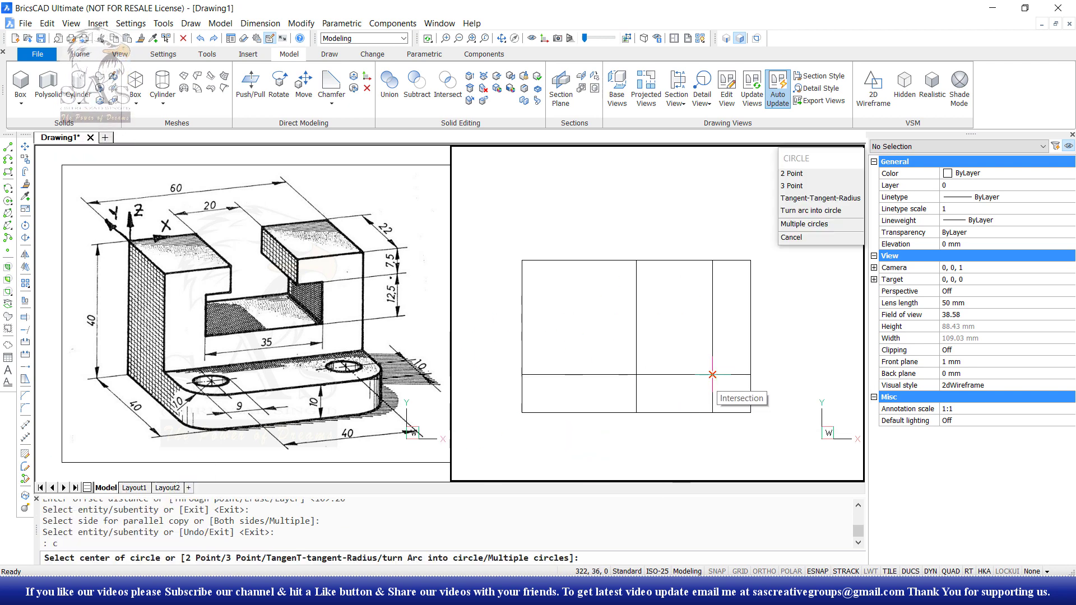
pyautogui.click(712, 374)
pyautogui.write('7')
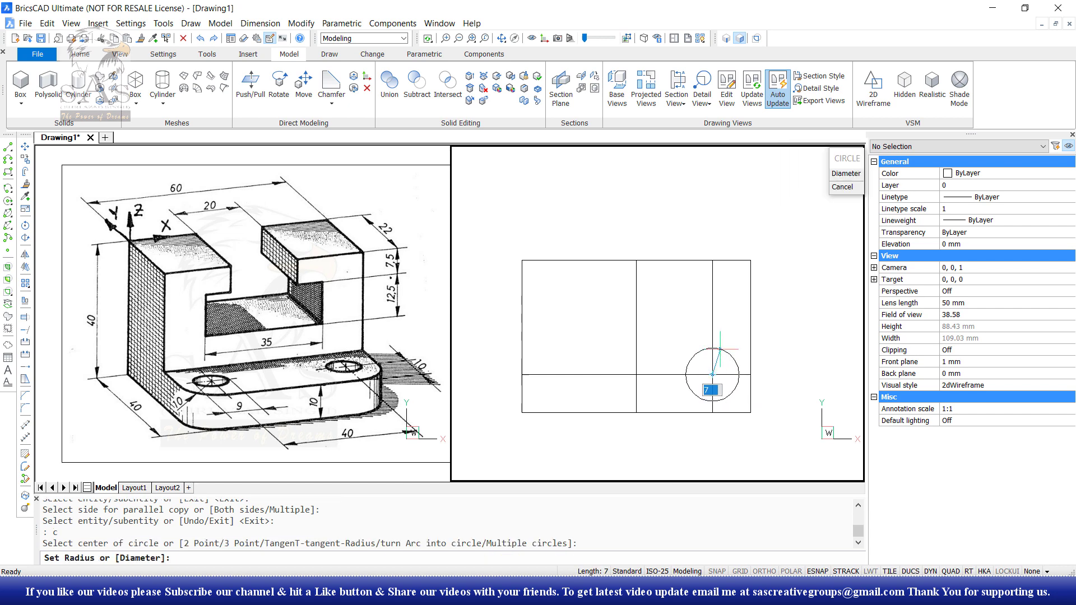
pyautogui.write('d')
pyautogui.press('Return')
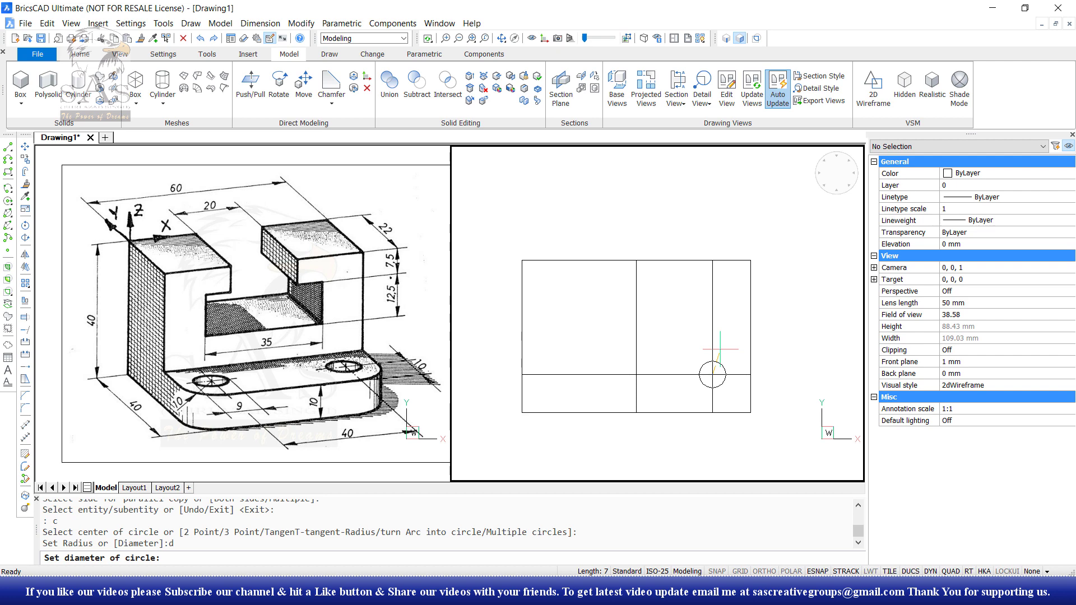
pyautogui.write('9')
pyautogui.press('Return')
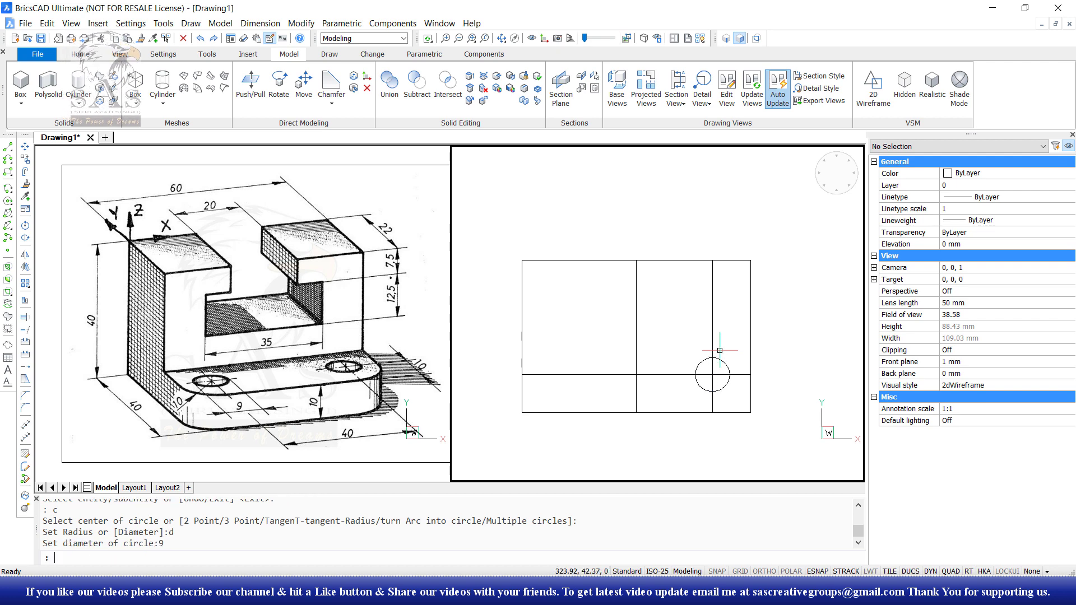
pyautogui.press('Escape')
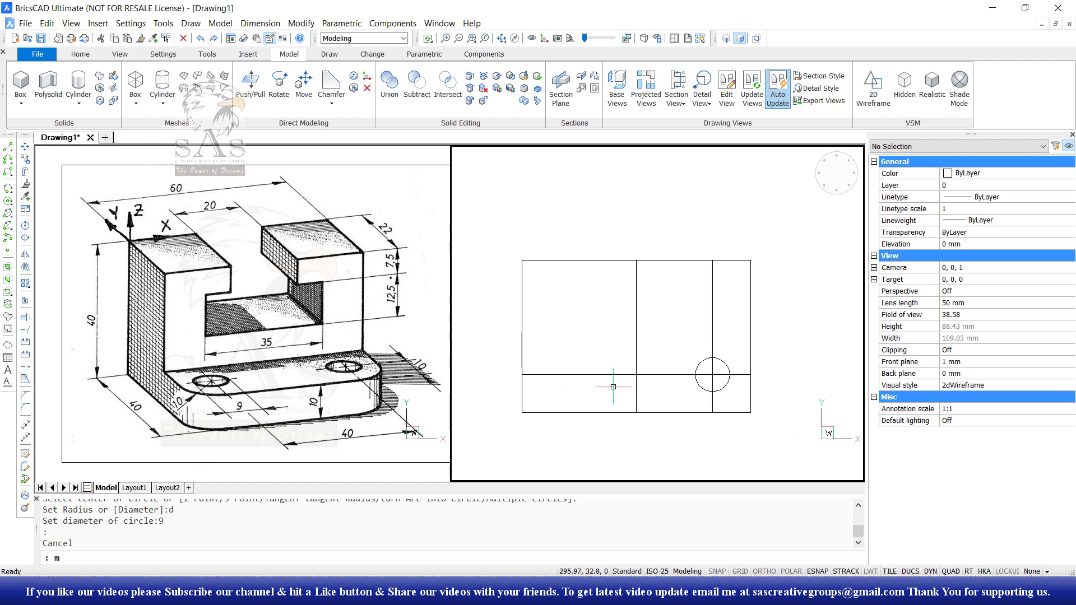
# - Mirror the 9 mm circle across the vertical centreline, keeping the original
pyautogui.write('mi')
pyautogui.press('Return')
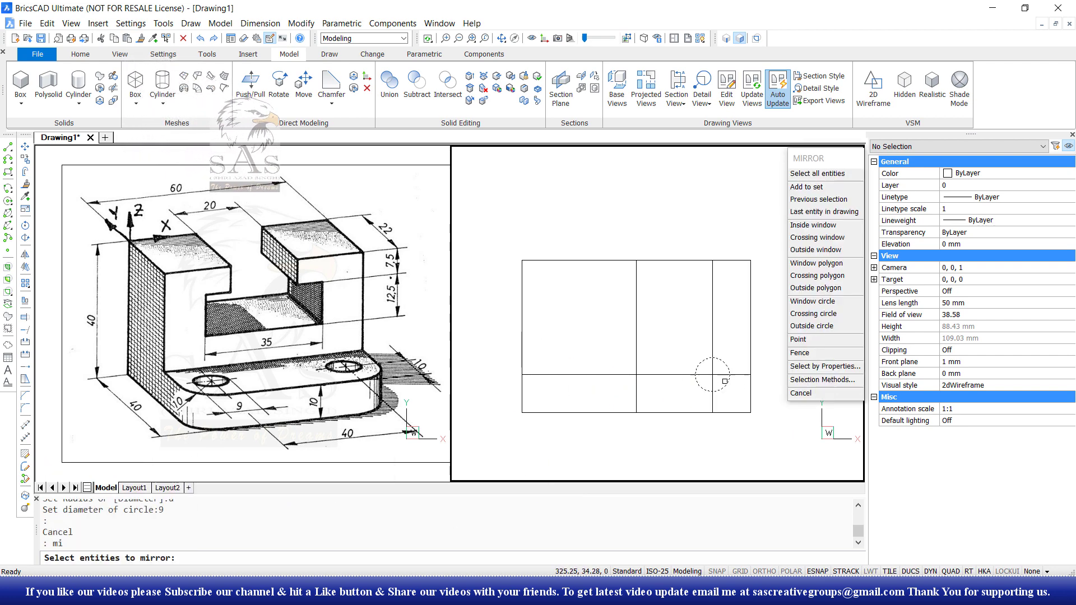
pyautogui.click(707, 388)
pyautogui.press('Return')
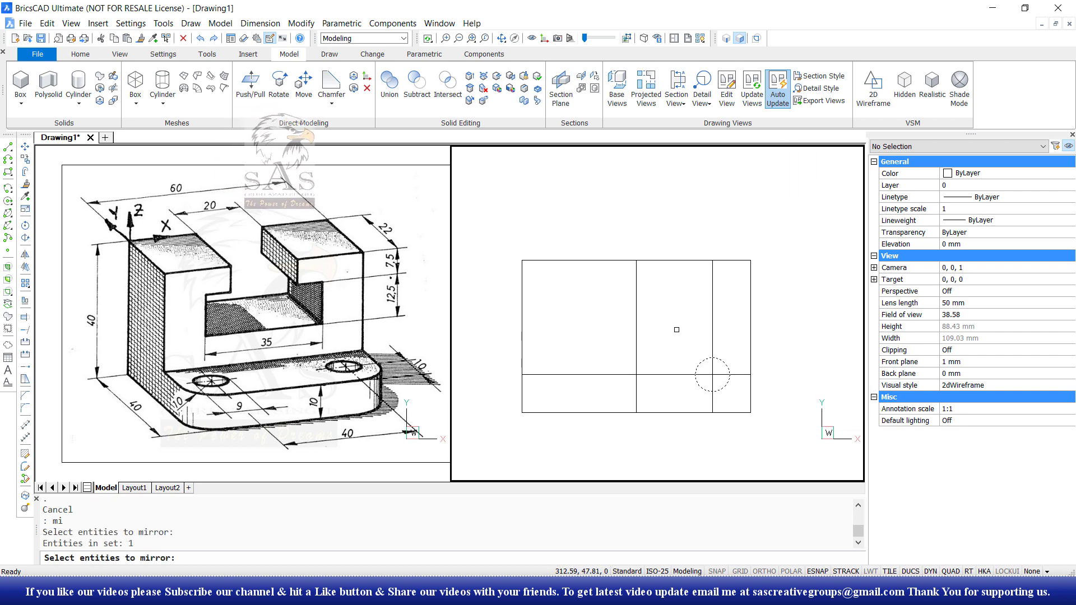
pyautogui.click(634, 411)
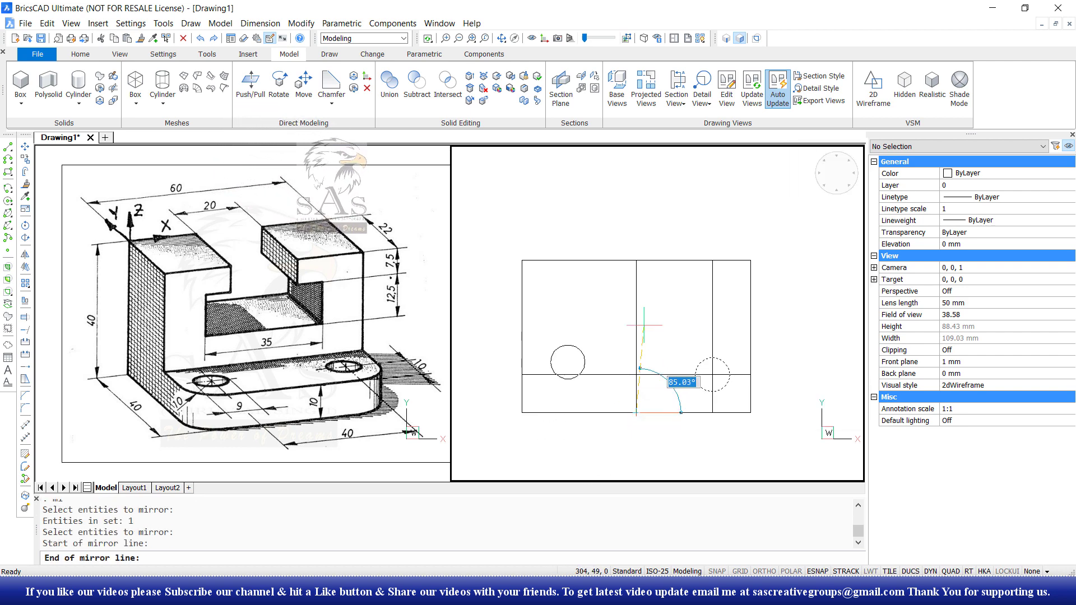
pyautogui.click(633, 261)
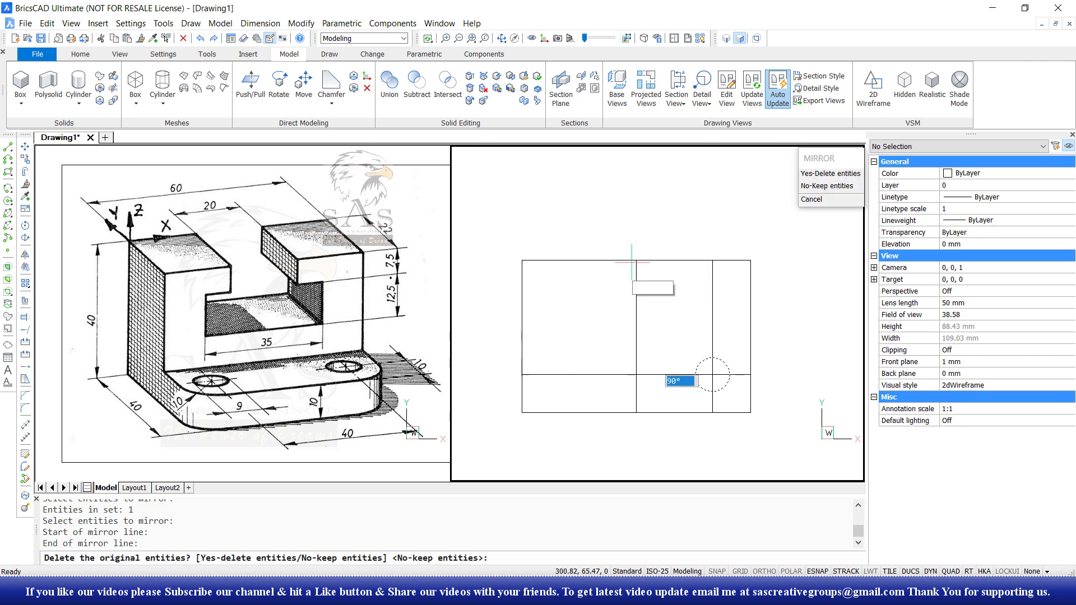
pyautogui.click(838, 187)
# - Window-select the two vertical construction lines inside the rectangle
pyautogui.click(629, 449)
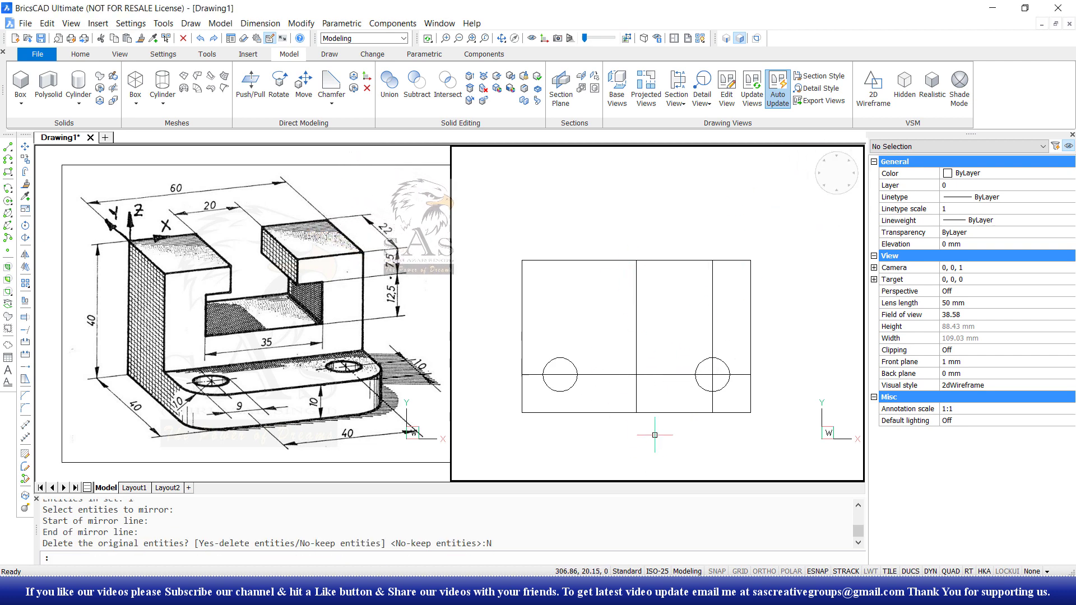
pyautogui.press('Escape')
pyautogui.click(726, 241)
pyautogui.click(602, 275)
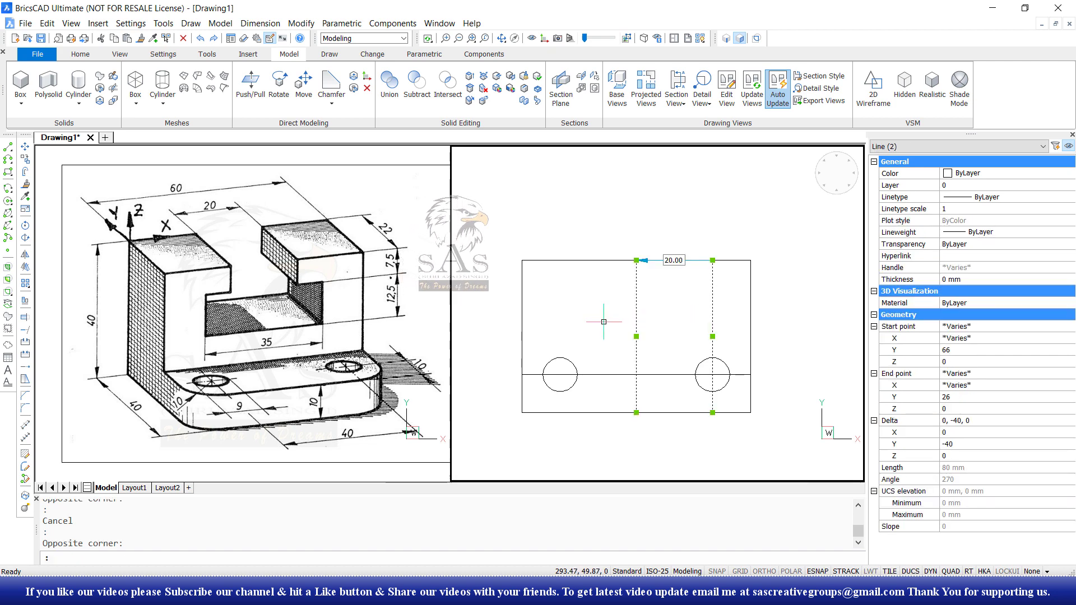
# - Delete the two vertical lines and the horizontal line 10 above the bottom edge
pyautogui.press('Delete')
pyautogui.click(608, 370)
pyautogui.press('Delete')
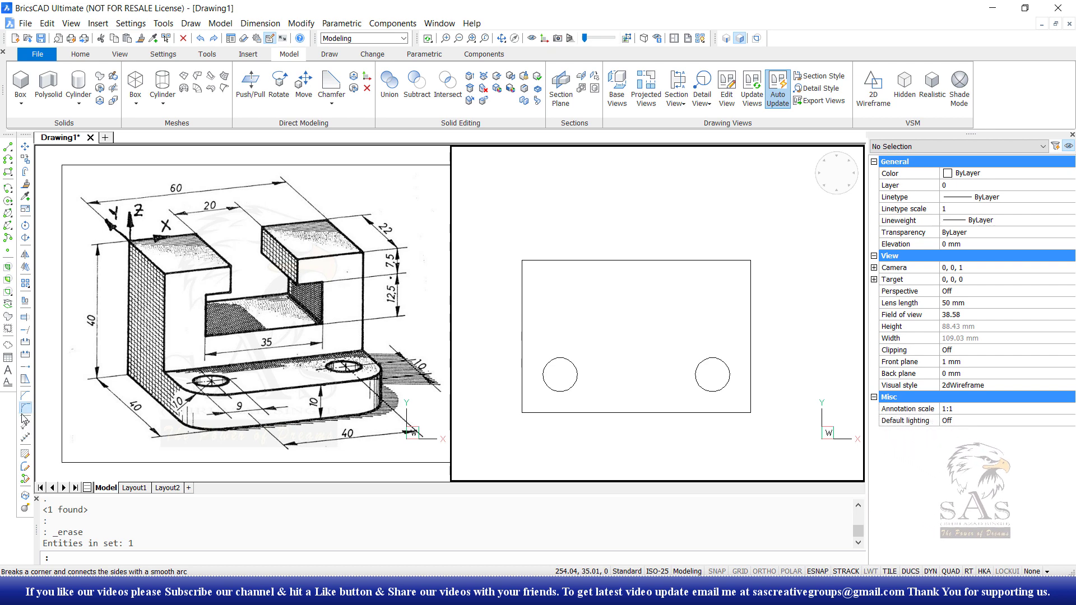
# - Fillet the rectangle's bottom-right corner with radius 10
pyautogui.click(26, 417)
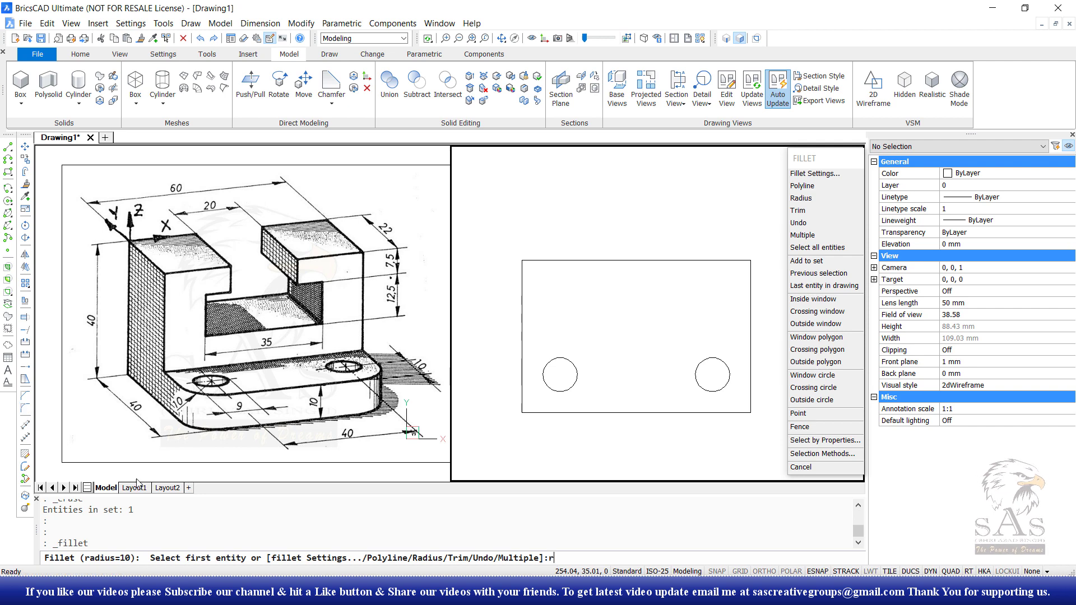
pyautogui.write('r')
pyautogui.press('Return')
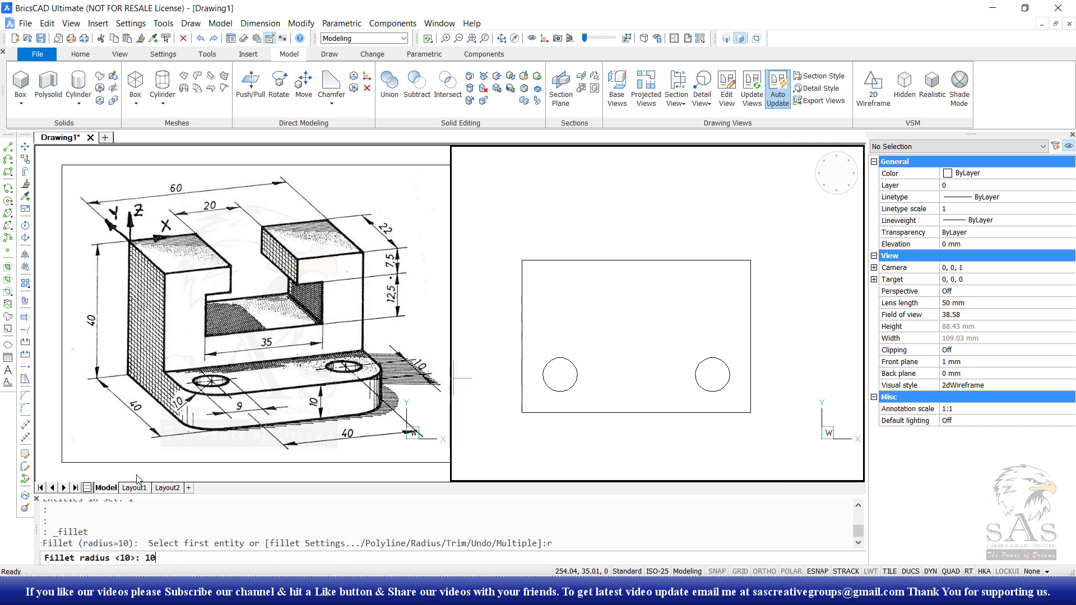
pyautogui.press('Return')
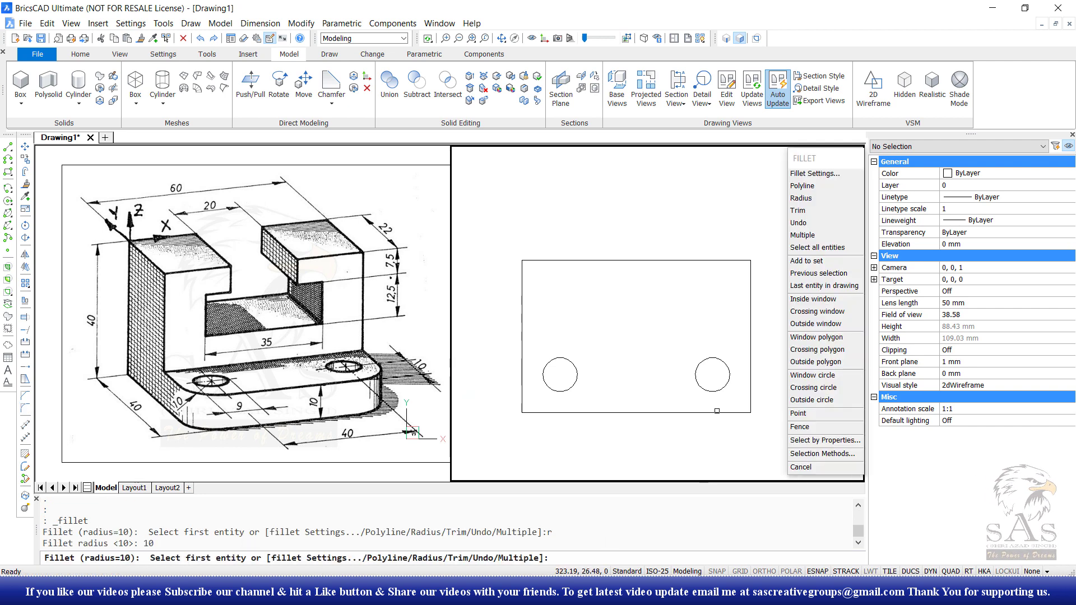
pyautogui.click(749, 380)
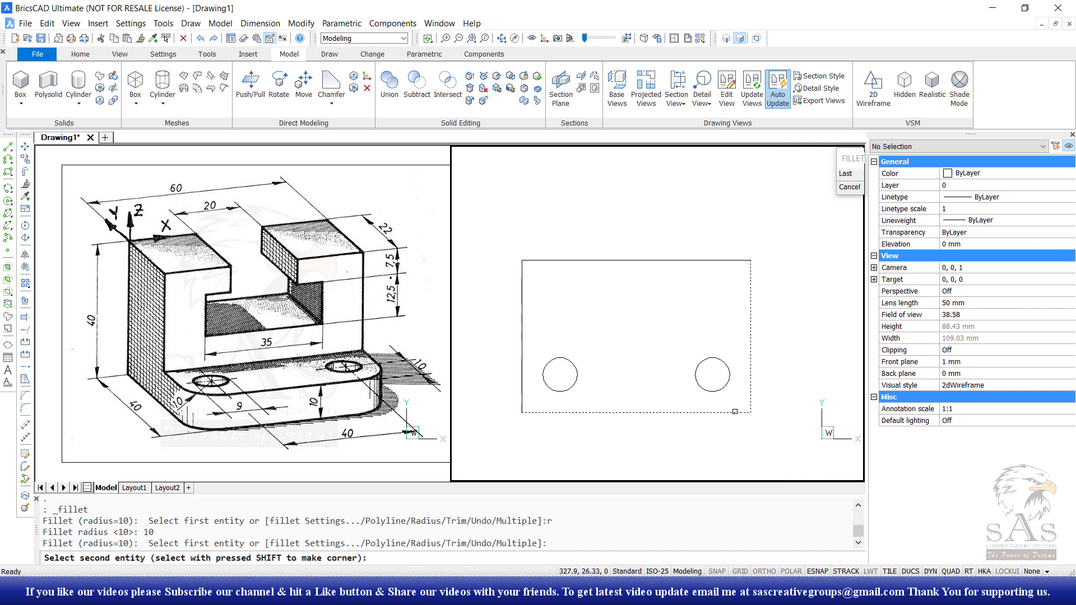
pyautogui.click(734, 412)
pyautogui.write('JOIN')
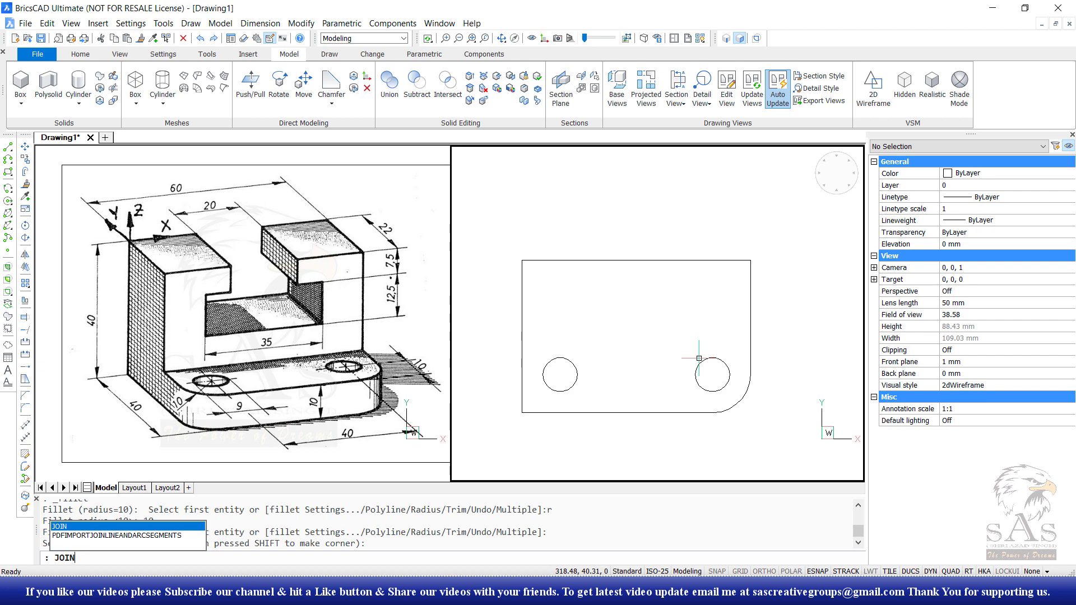
# - Join all the outline edges into one closed polyline
pyautogui.press('Return')
pyautogui.click(772, 250)
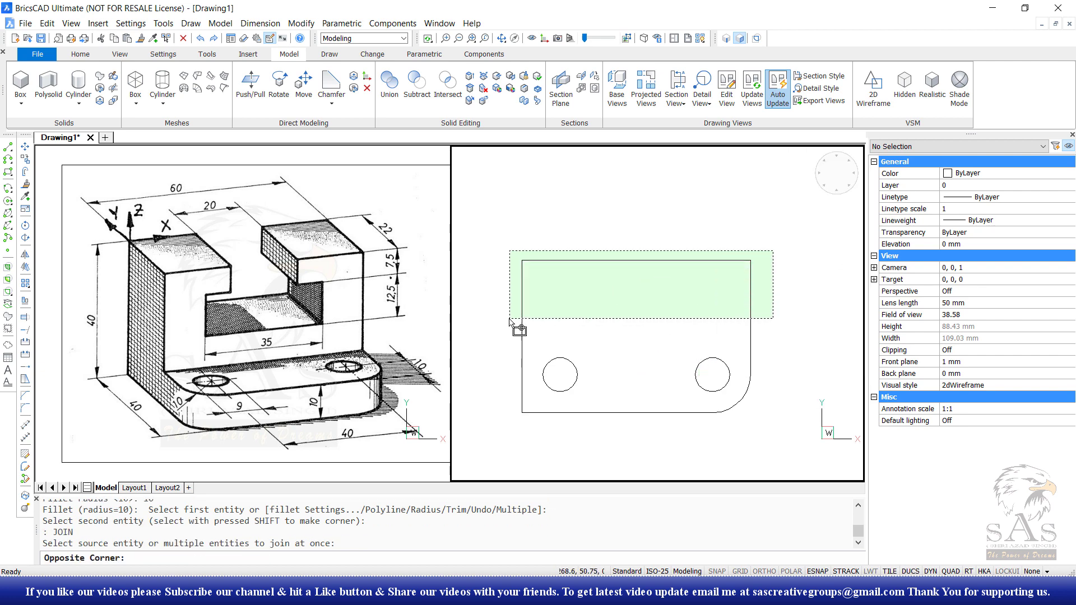
pyautogui.click(505, 315)
pyautogui.click(656, 397)
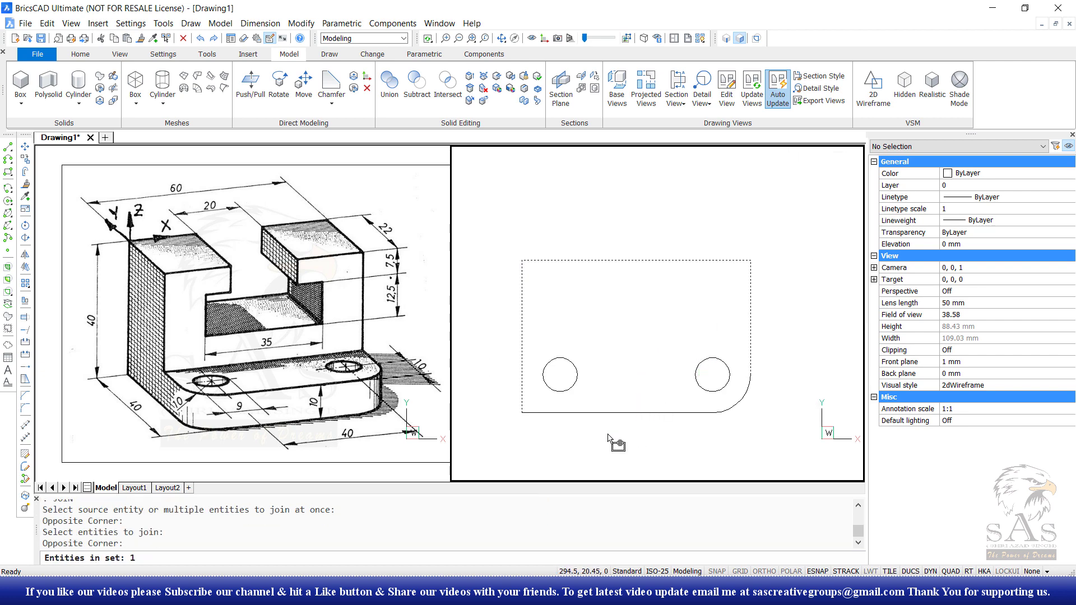
pyautogui.click(757, 416)
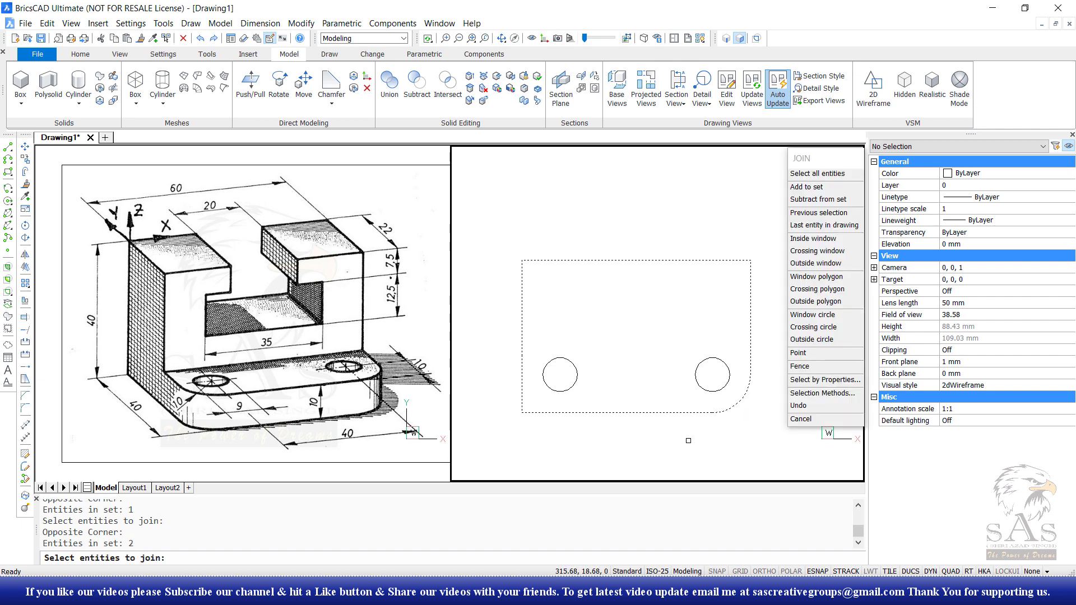
pyautogui.press('Return')
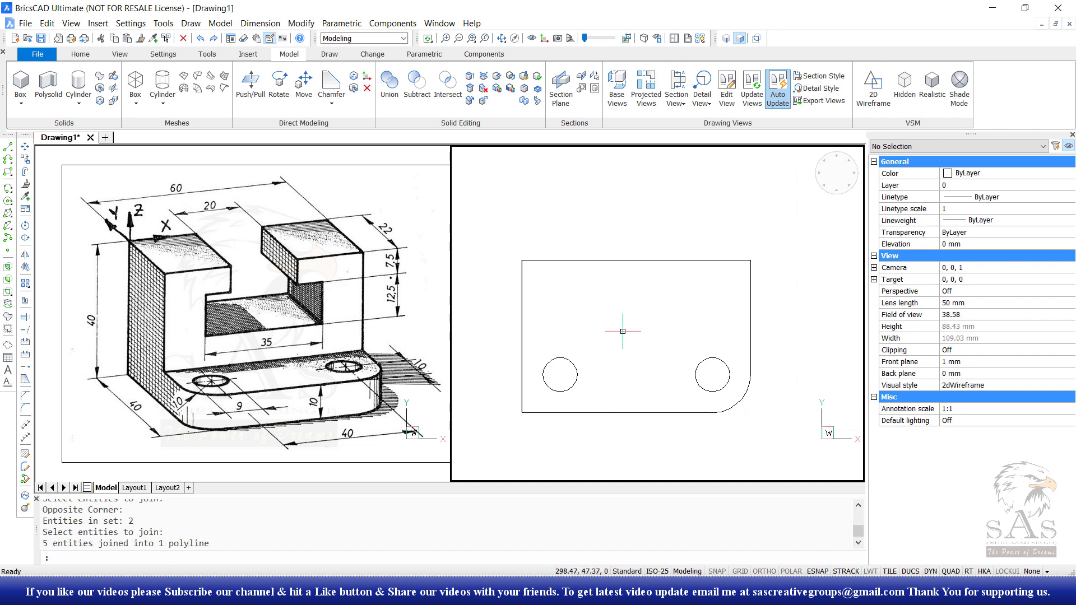
pyautogui.click(640, 393)
# - Confirm the outline is a single polyline and orbit to an isometric view
pyautogui.click(611, 424)
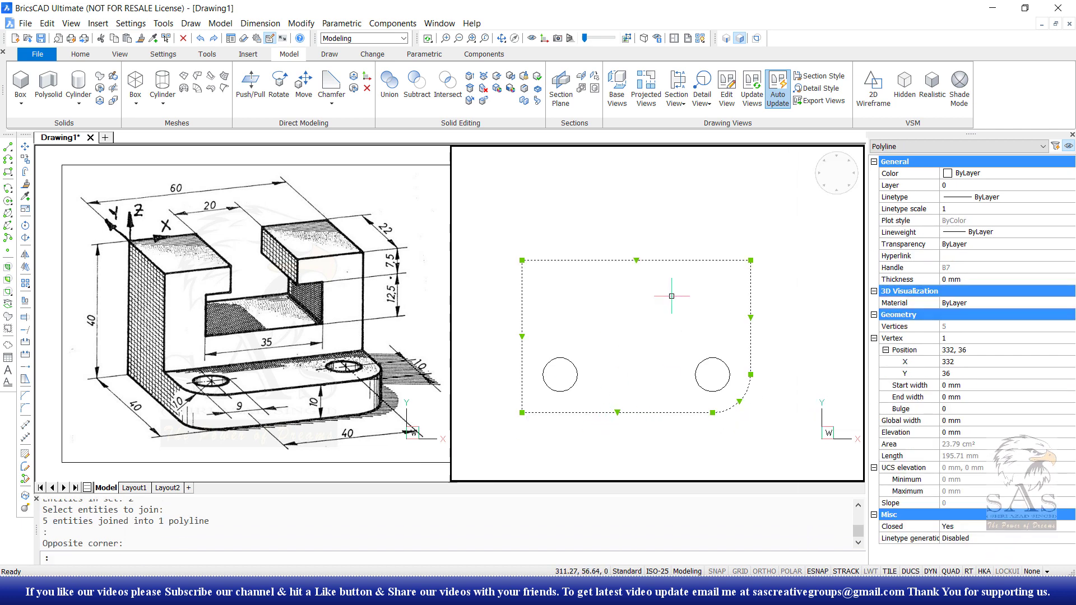
pyautogui.press('Escape')
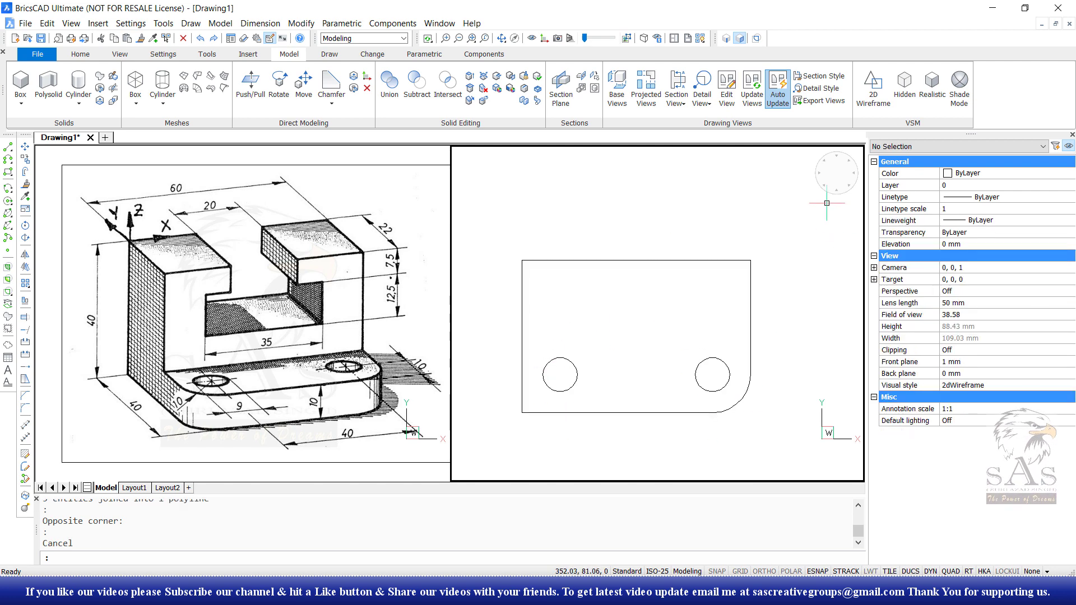
pyautogui.moveTo(829, 191); pyautogui.dragTo(728, 258)
pyautogui.moveTo(729, 258)
pyautogui.keyDown('shift'); pyautogui.mouseDown(button='middle')
pyautogui.moveTo(760, 391)
pyautogui.moveTo(663, 386)
pyautogui.mouseUp(button='middle'); pyautogui.keyUp('shift')
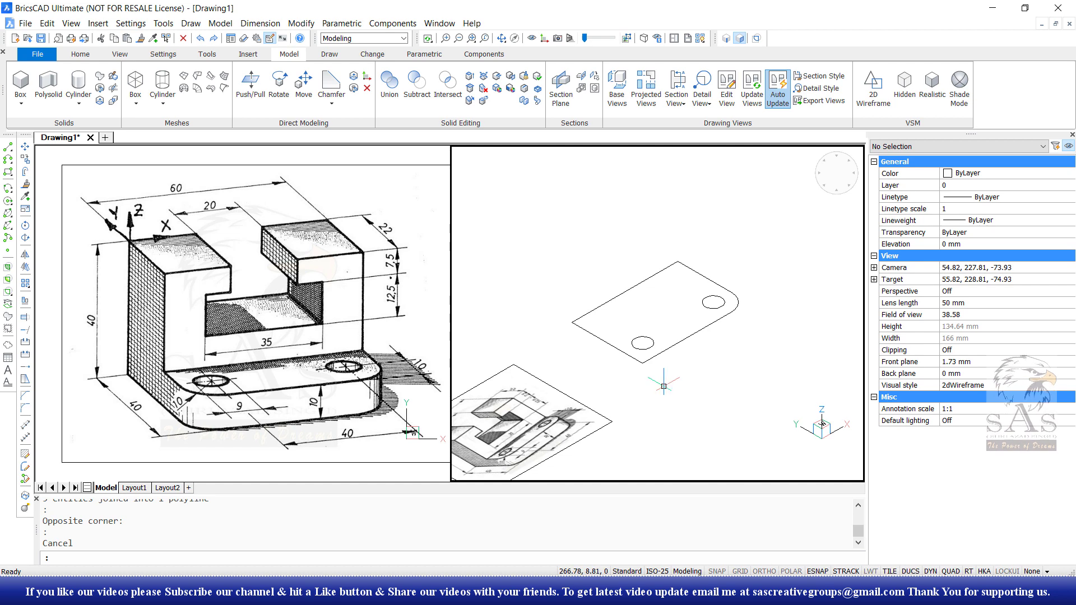
# - Extrude the outline and both circles to a height of 10
pyautogui.write('EXT')
pyautogui.press('Return')
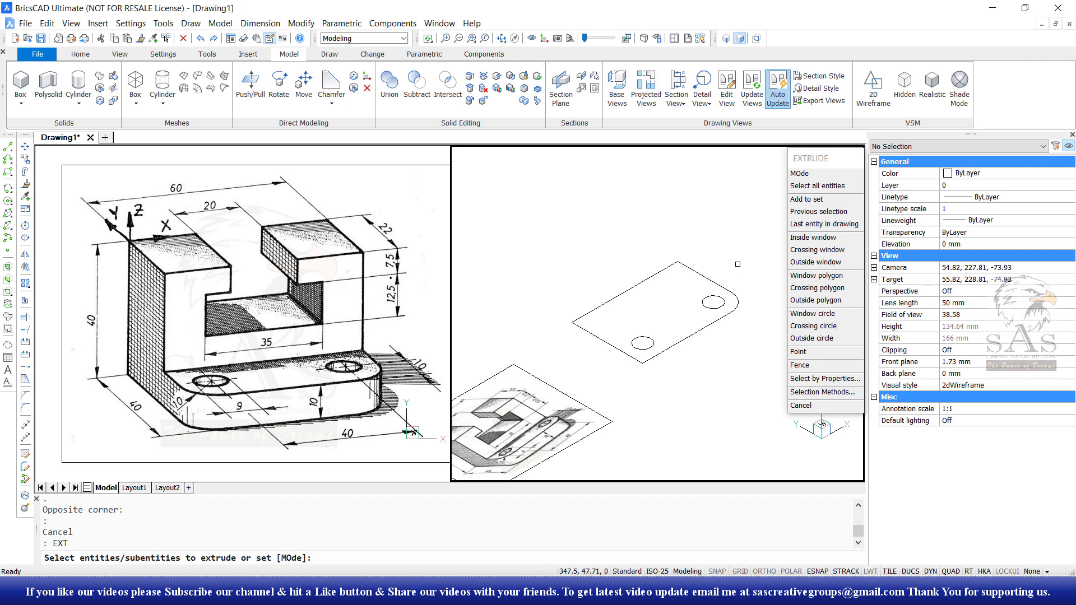
pyautogui.click(740, 234)
pyautogui.click(600, 406)
pyautogui.press('Return')
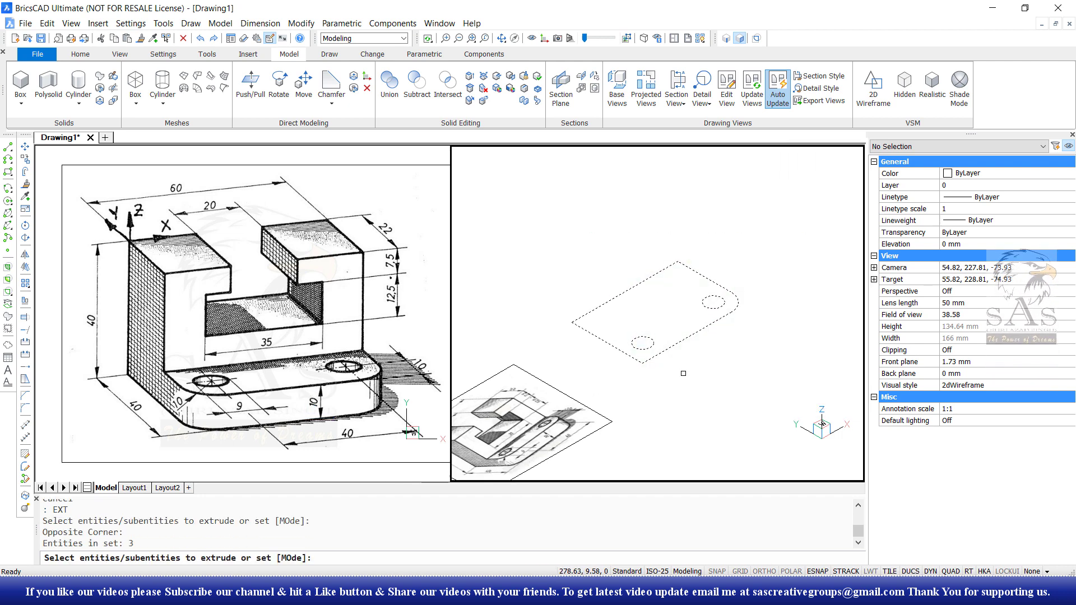
pyautogui.write('10')
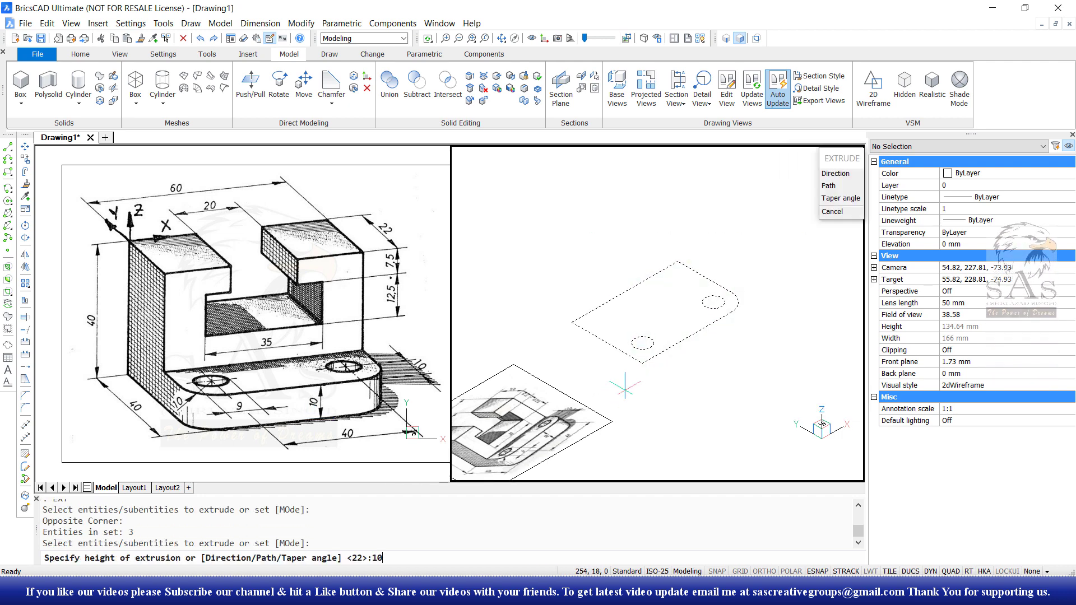
pyautogui.press('Return')
pyautogui.scroll(3, 701, 280)
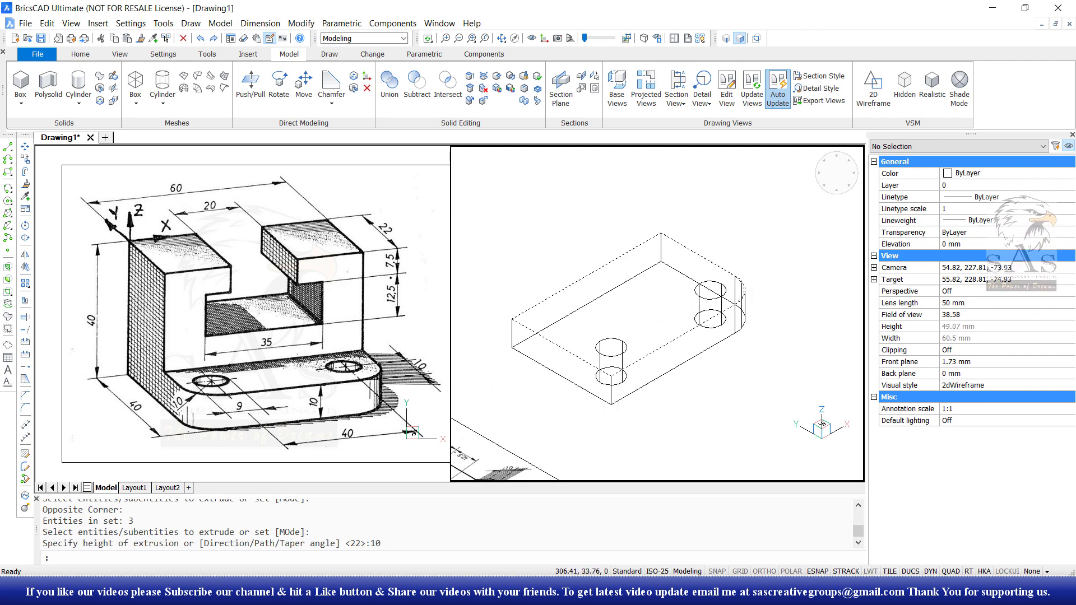
# - Switch to Realistic shading and subtract both cylinders from the plate
pyautogui.click(926, 85)
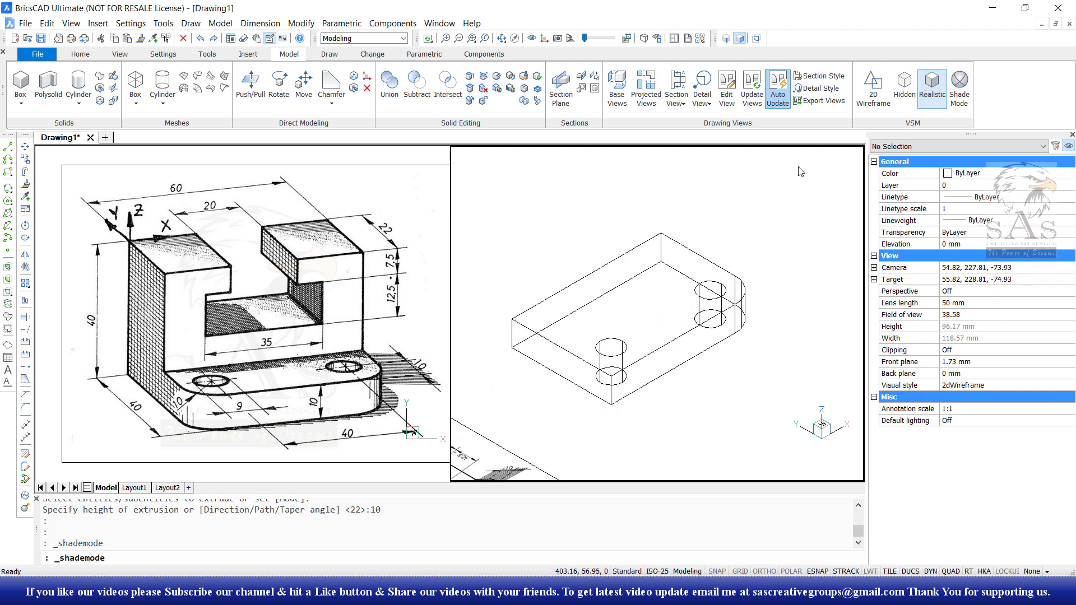
pyautogui.click(420, 93)
pyautogui.click(626, 267)
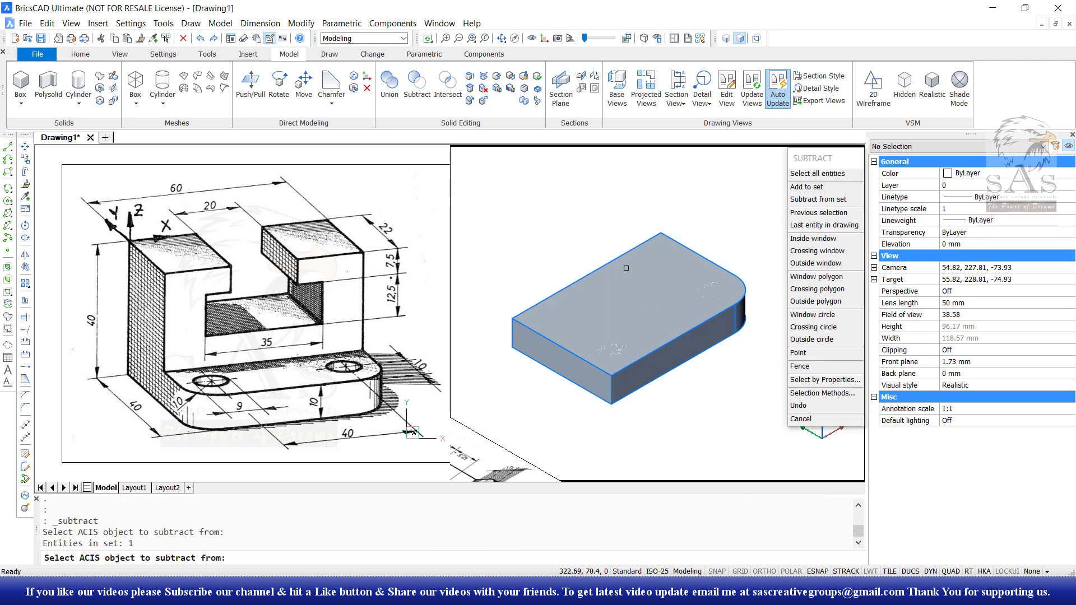
pyautogui.press('Return')
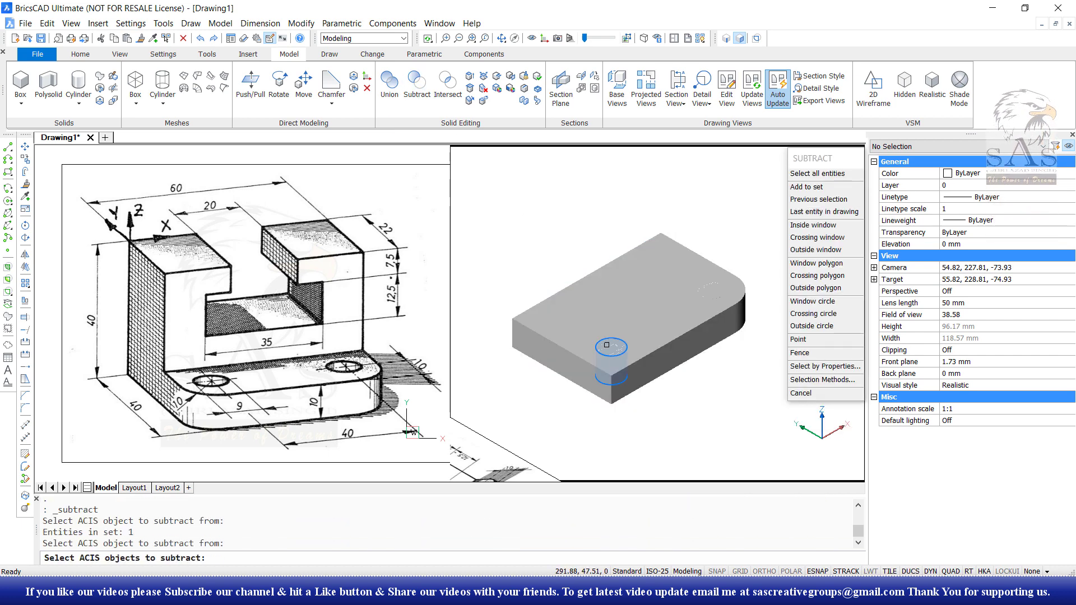
pyautogui.click(606, 344)
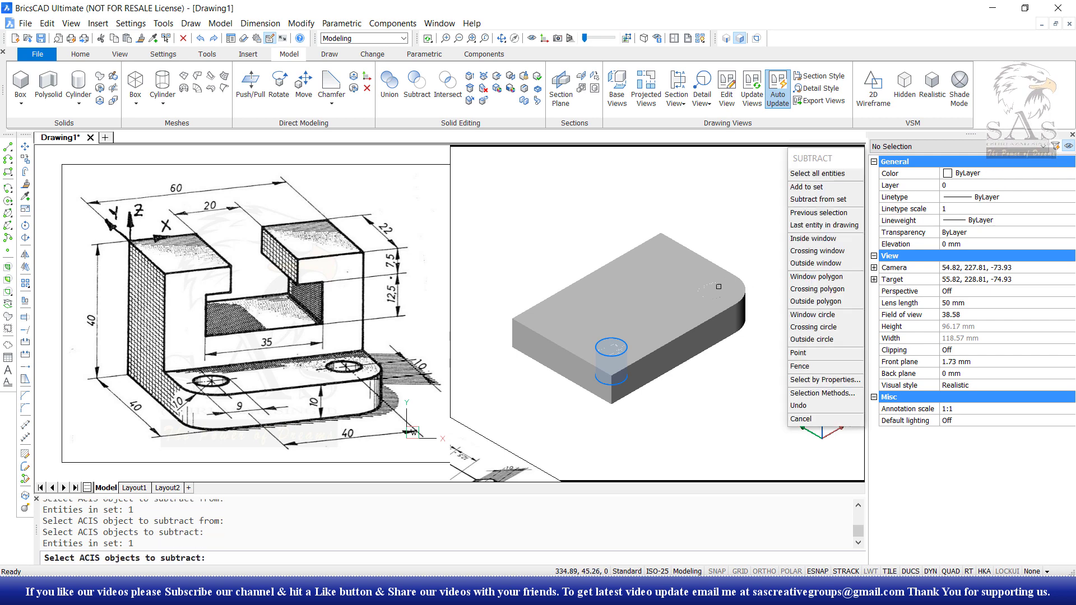
pyautogui.click(710, 286)
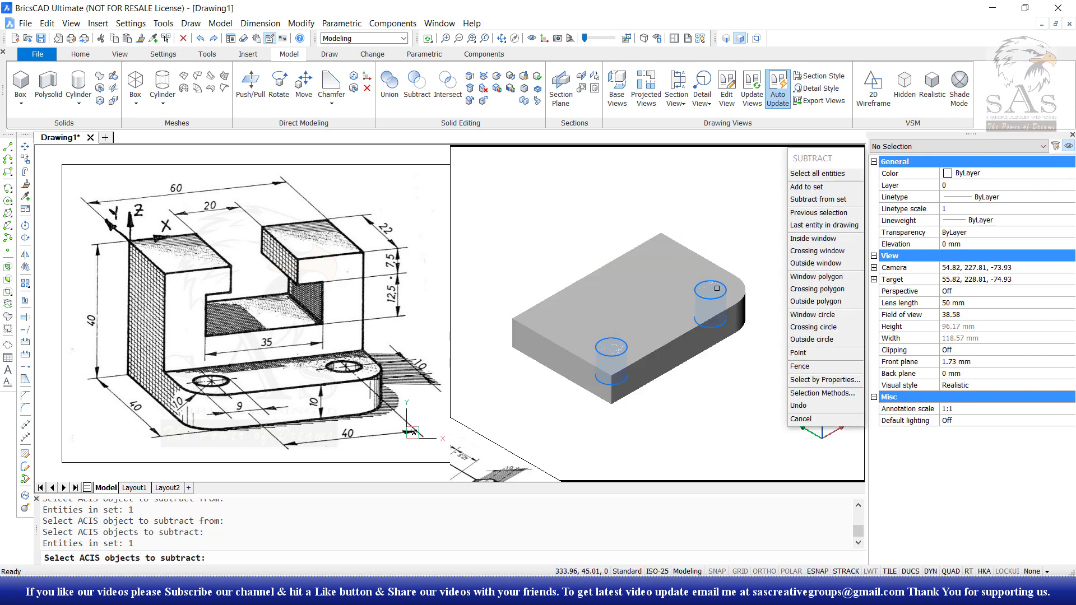
pyautogui.press('Return')
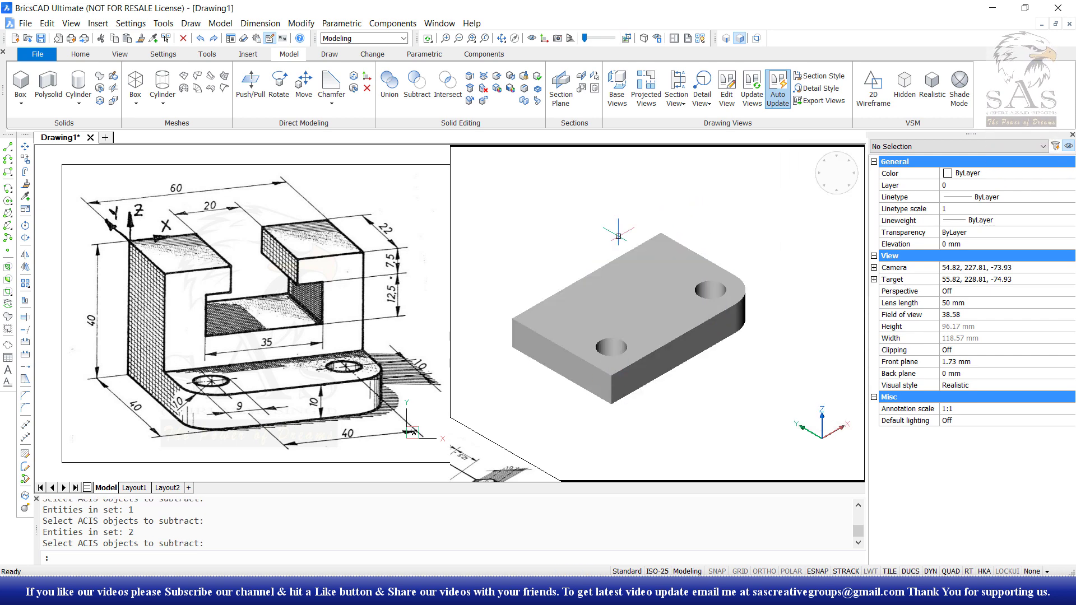
pyautogui.keyDown('shift'); pyautogui.moveTo(692, 323); pyautogui.dragTo(667, 319, button='middle'); pyautogui.keyUp('shift')
pyautogui.press('Escape')
pyautogui.press('Escape')
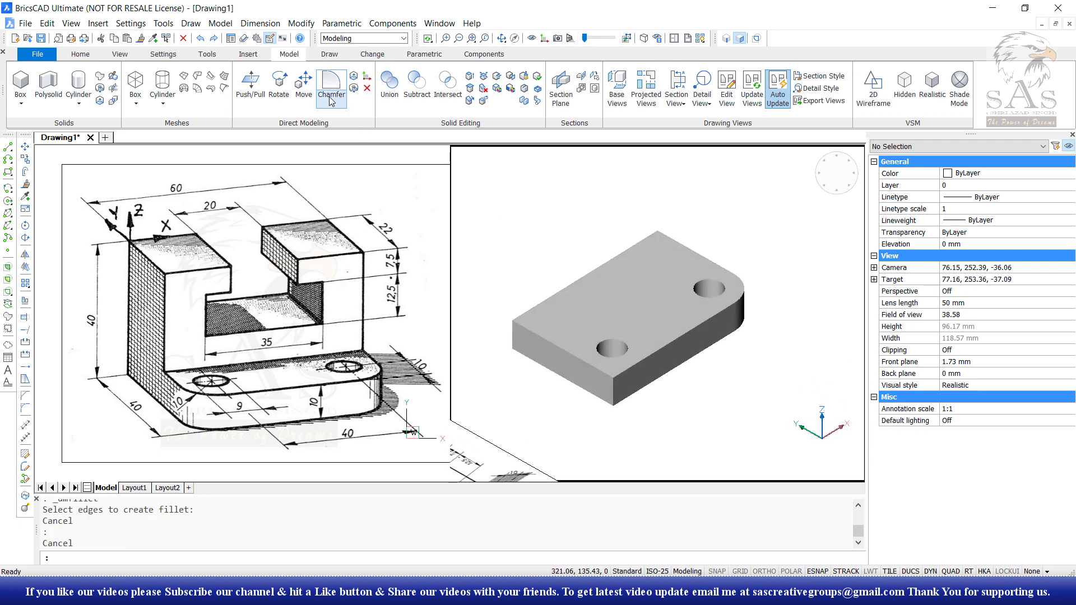
# - Fillet the plate's front-right vertical edge with a 10 mm radius
pyautogui.click(358, 144)
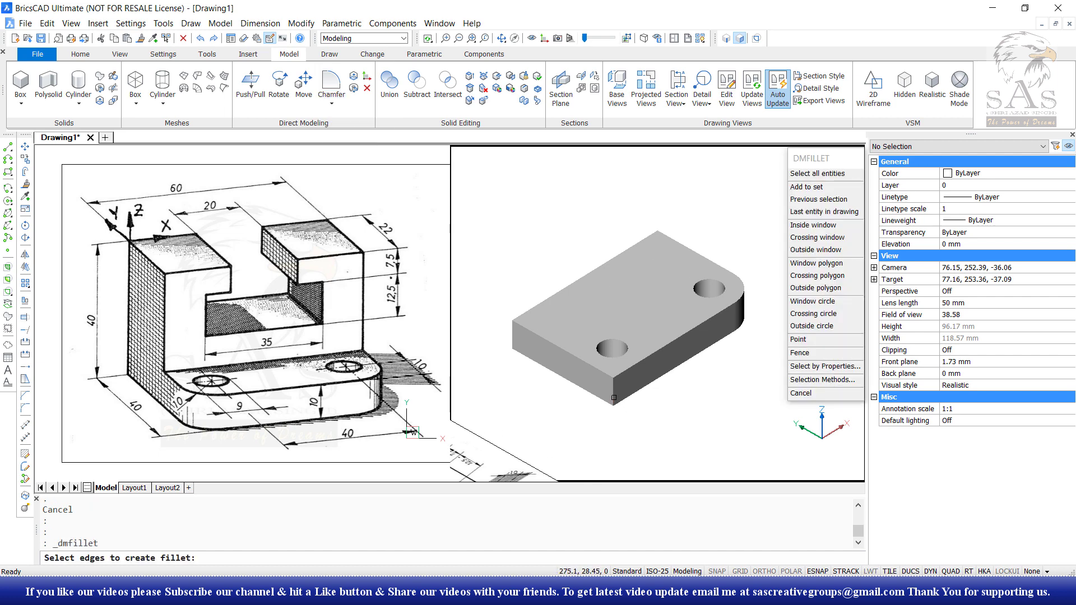
pyautogui.click(614, 397)
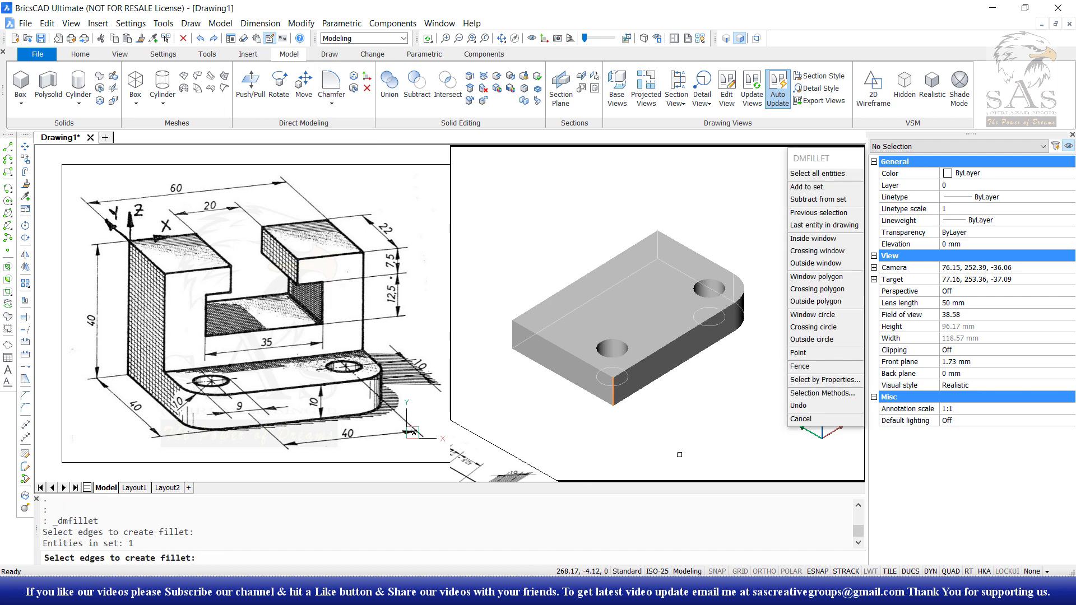
pyautogui.press('Return')
pyautogui.write('10')
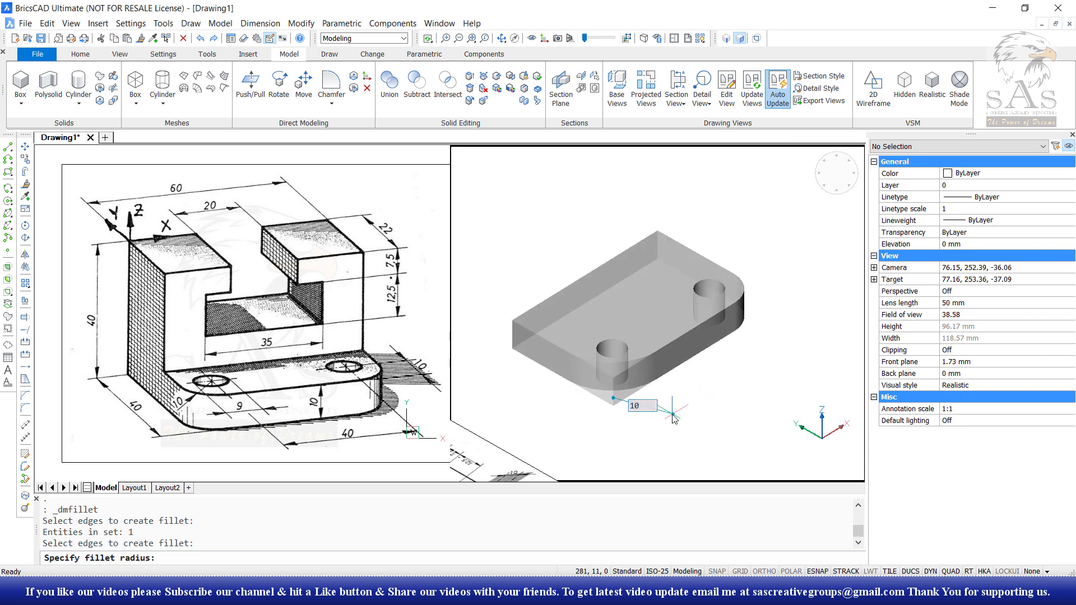
pyautogui.press('Return')
# - Pan and zoom to inspect the finished plate with its rounded corner and holes
pyautogui.moveTo(727, 355); pyautogui.dragTo(702, 348, button='middle')
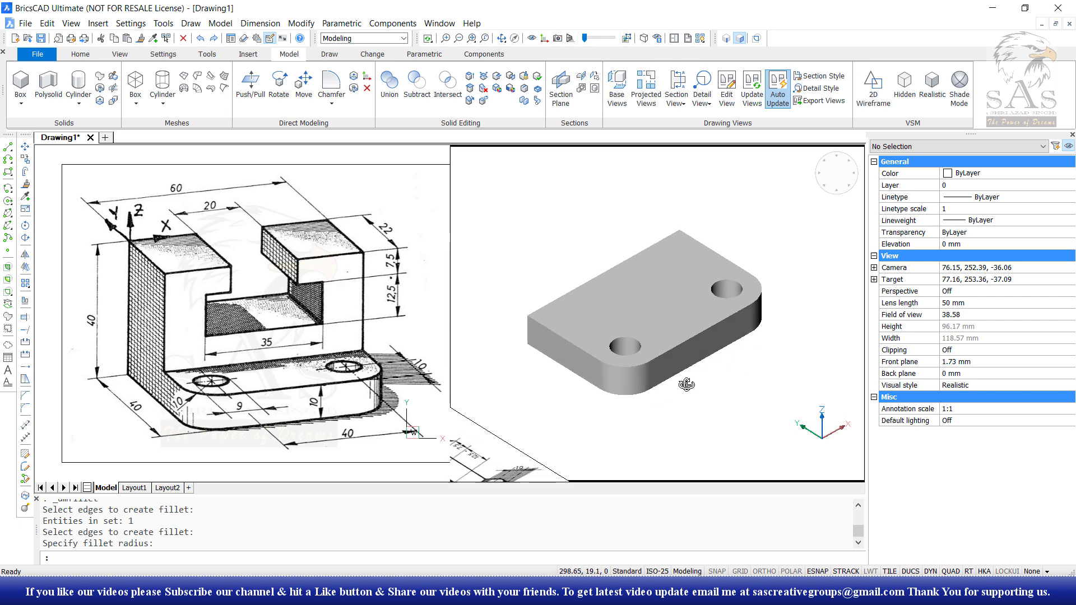
pyautogui.scroll(3, 703, 348)
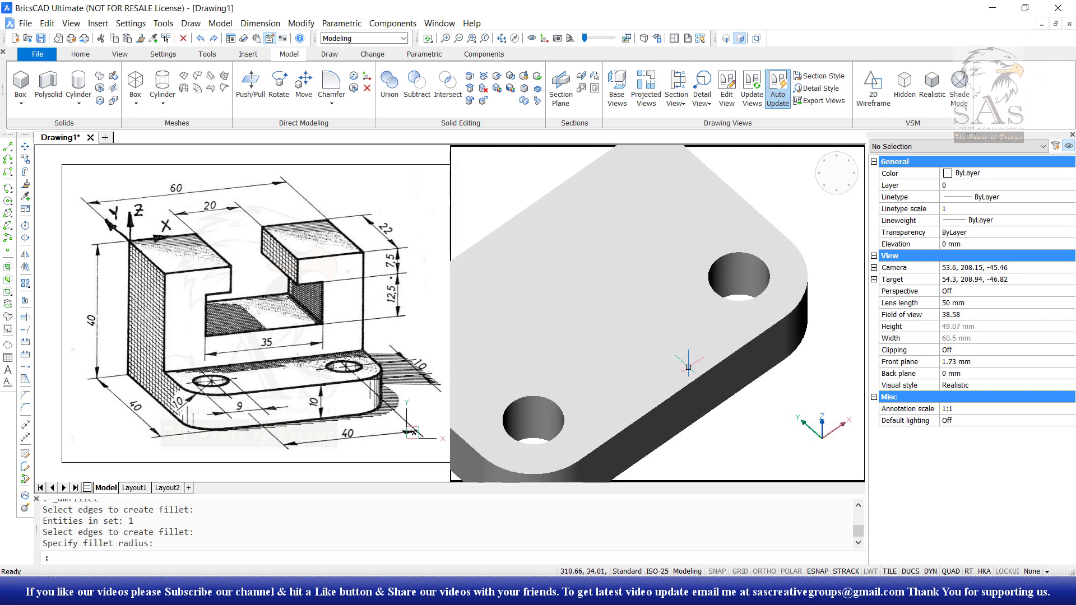
pyautogui.scroll(-1, 703, 349)
pyautogui.moveTo(713, 334); pyautogui.dragTo(669, 372, button='middle')
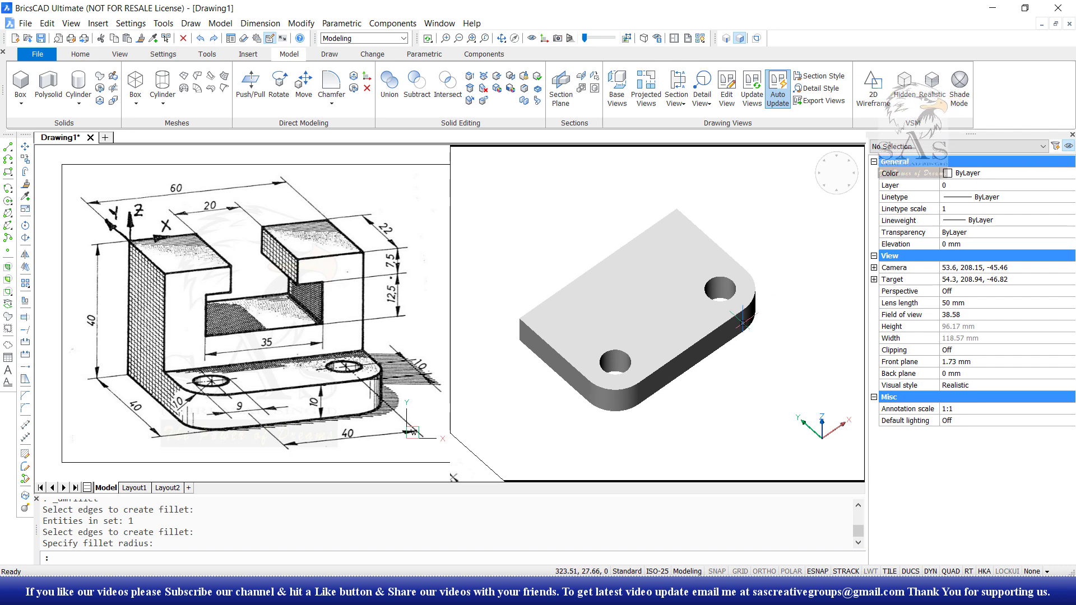
pyautogui.scroll(-1, 675, 378)
pyautogui.scroll(1, 679, 386)
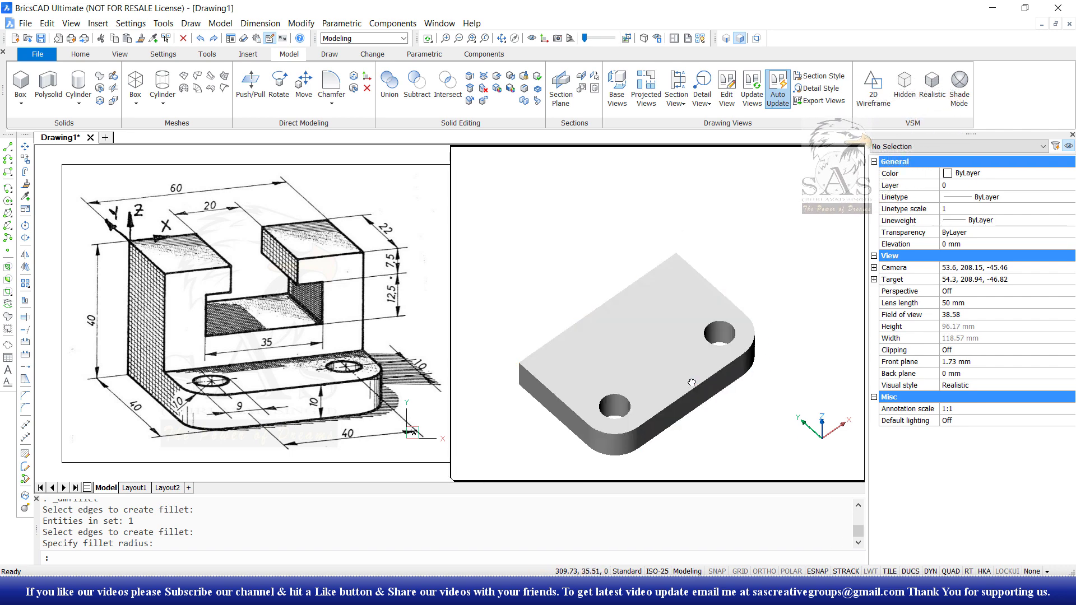
pyautogui.moveTo(110, 195); pyautogui.dragTo(386, 367)
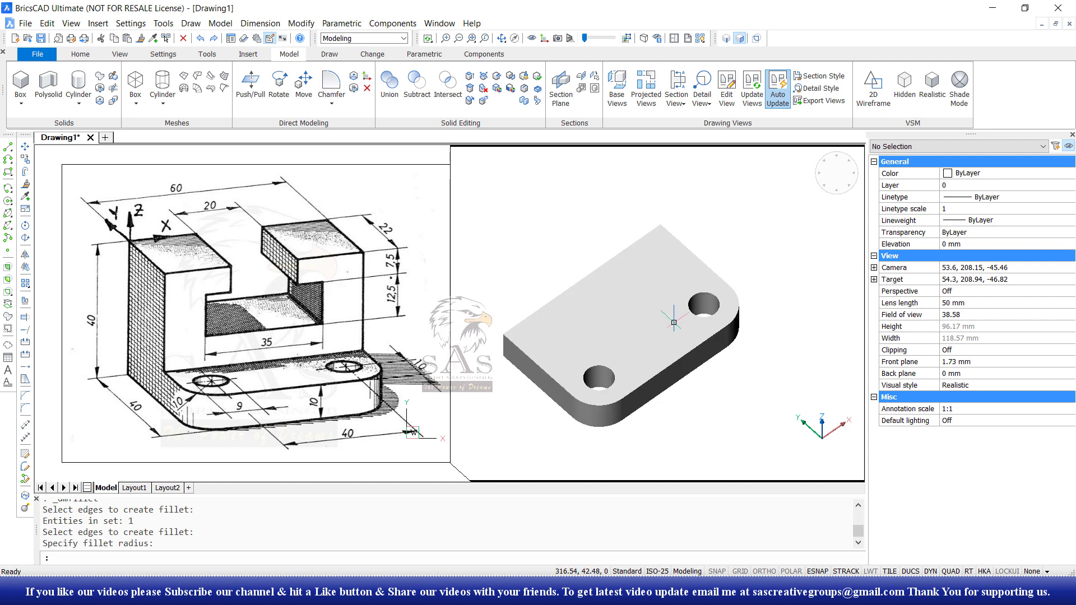
pyautogui.moveTo(756, 317); pyautogui.dragTo(722, 343, button='middle')
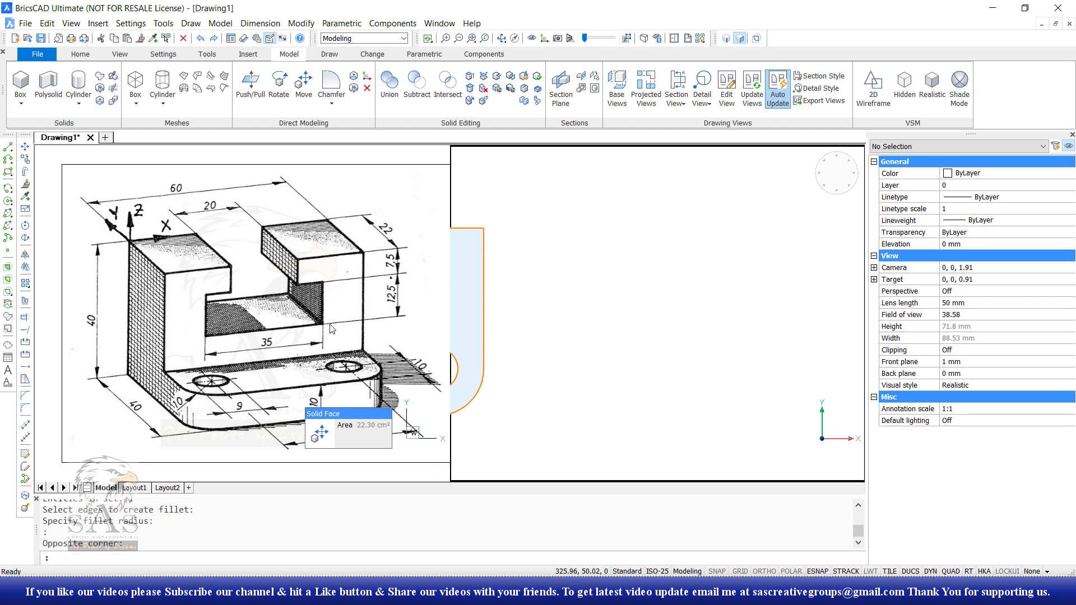
# - Mark the block's top outline, 40 height and 10 plate thickness on the reference, then clear them
pyautogui.click(646, 340)
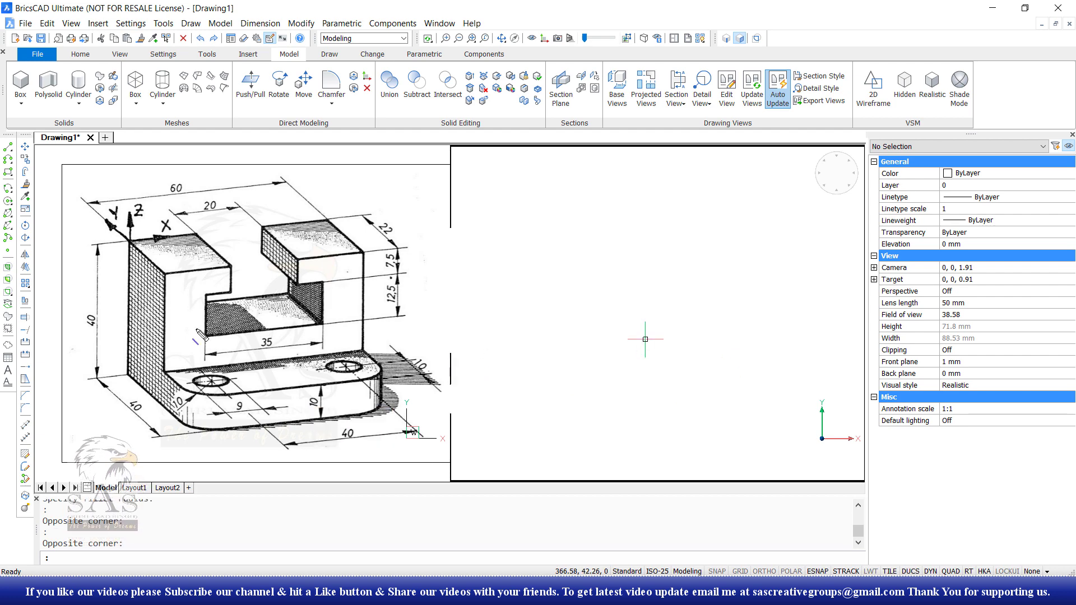
pyautogui.moveTo(166, 276)
pyautogui.mouseDown()
pyautogui.moveTo(362, 253)
pyautogui.moveTo(365, 350)
pyautogui.moveTo(171, 372)
pyautogui.moveTo(166, 280)
pyautogui.mouseUp()
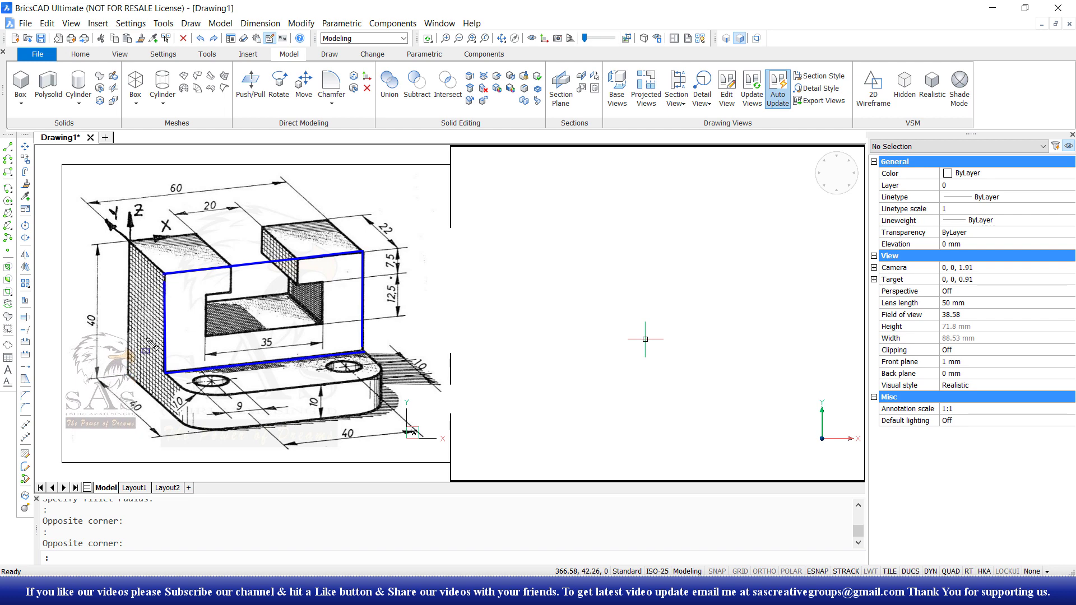
pyautogui.moveTo(83, 305); pyautogui.dragTo(97, 342)
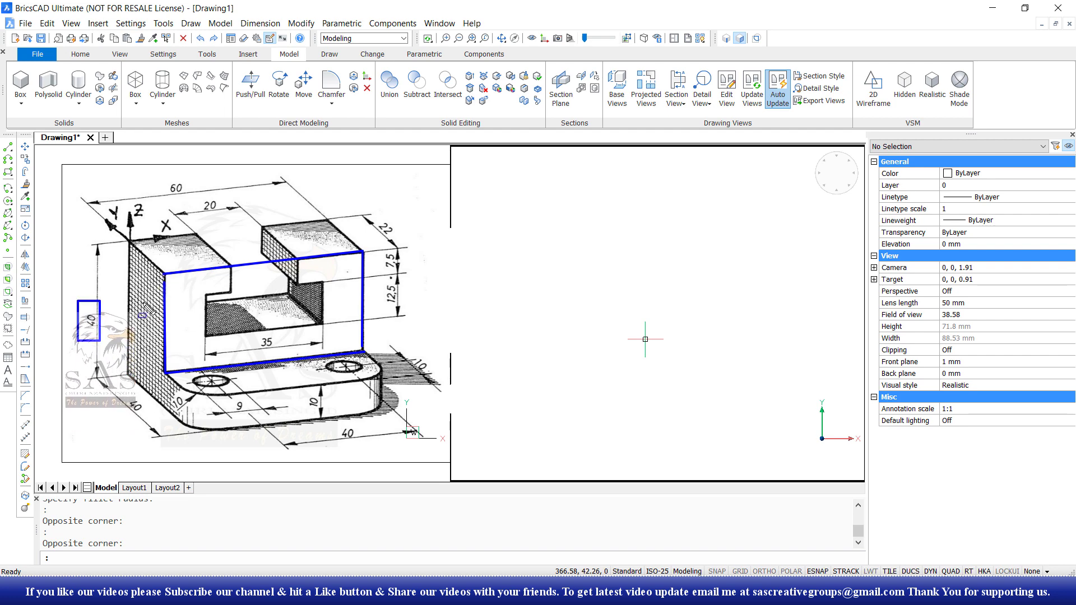
pyautogui.moveTo(301, 390); pyautogui.dragTo(322, 407)
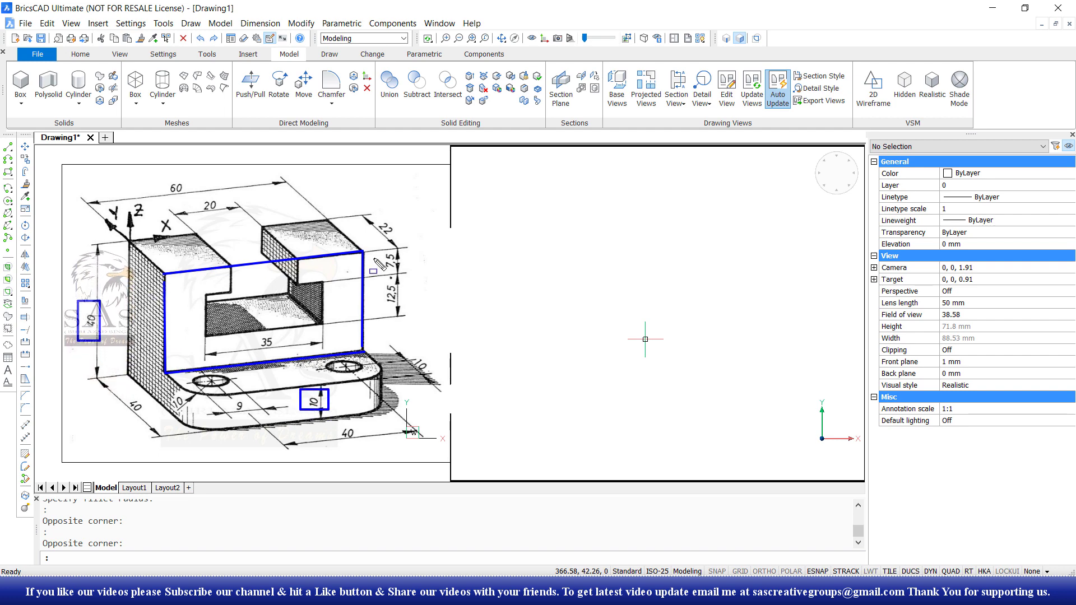
pyautogui.press('Escape')
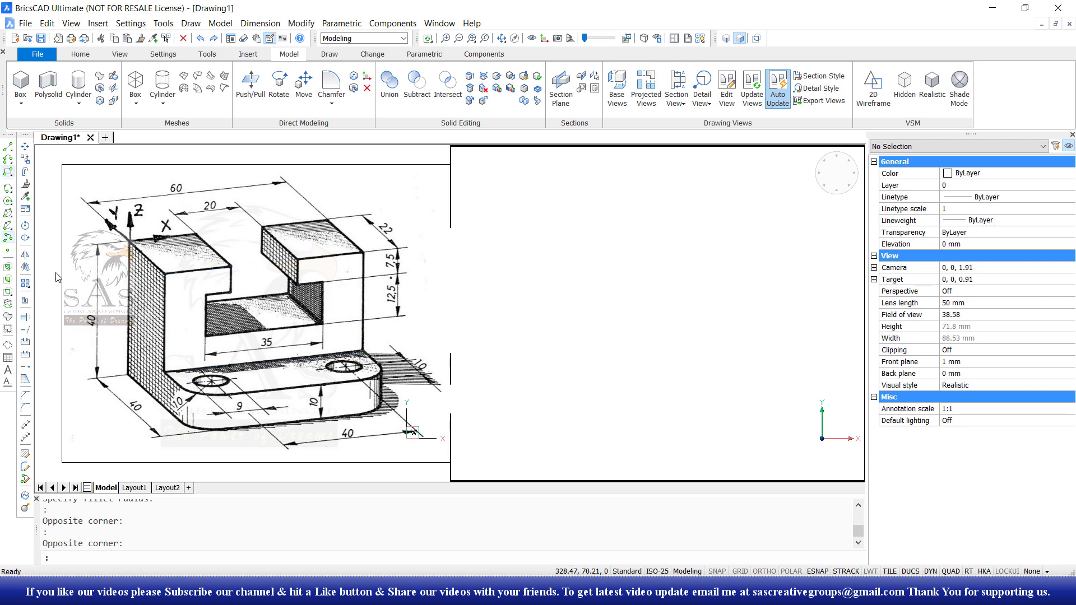
# - Start the block profile polyline with ortho on: a 60 mm base and 30 mm vertical segment
pyautogui.click(8, 159)
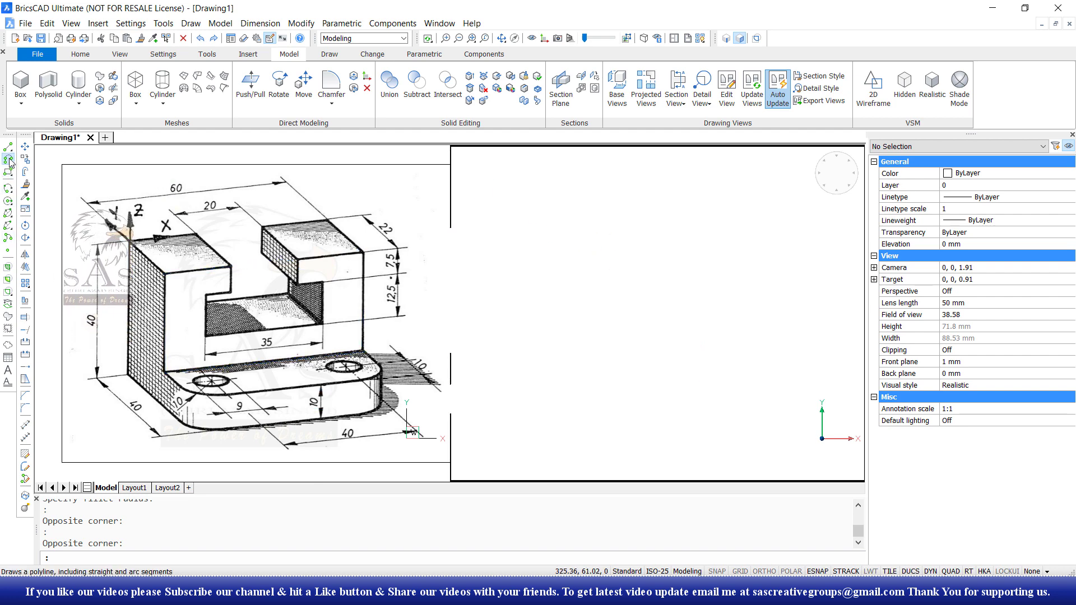
pyautogui.click(768, 355)
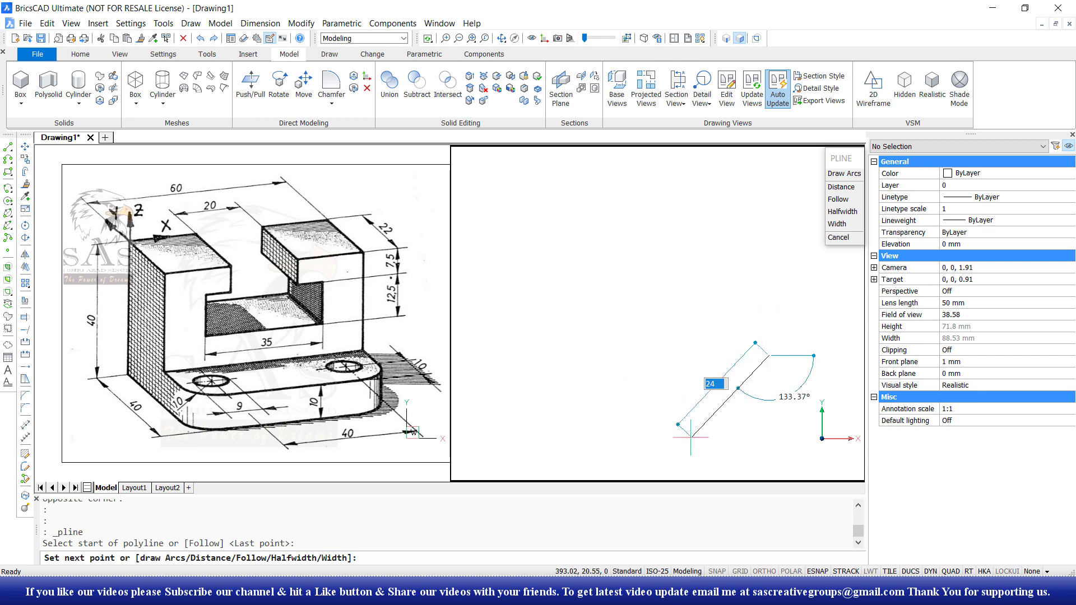
pyautogui.press('F8')
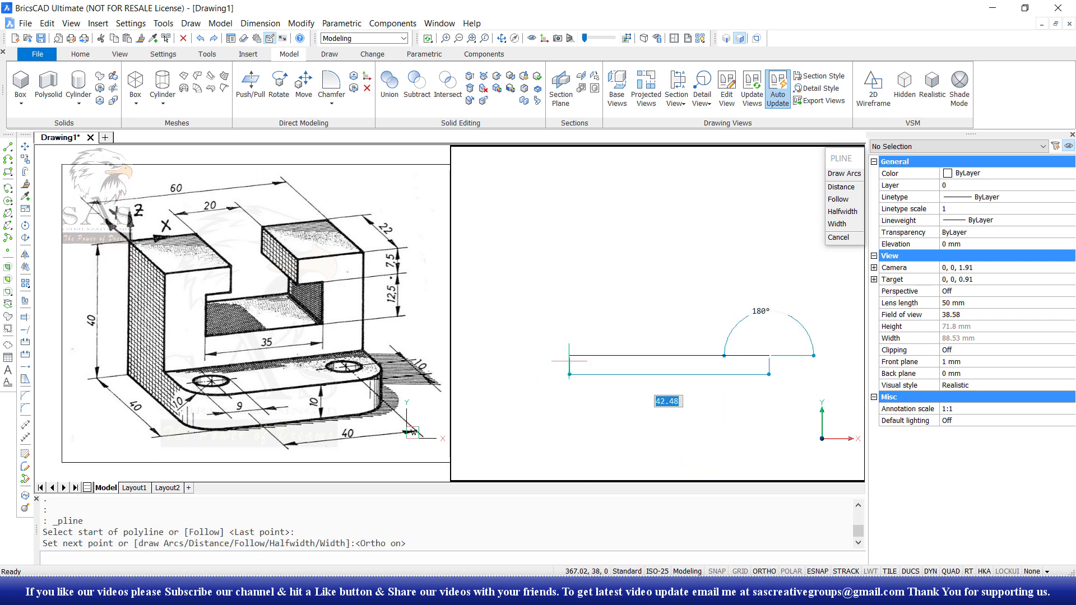
pyautogui.press('Return')
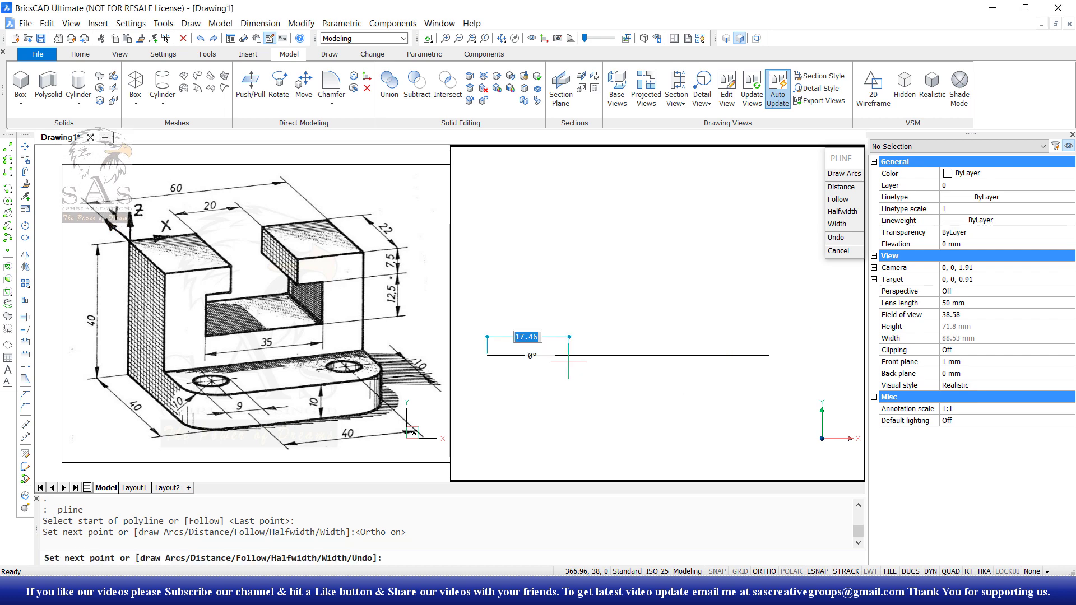
pyautogui.scroll(2, 516, 345)
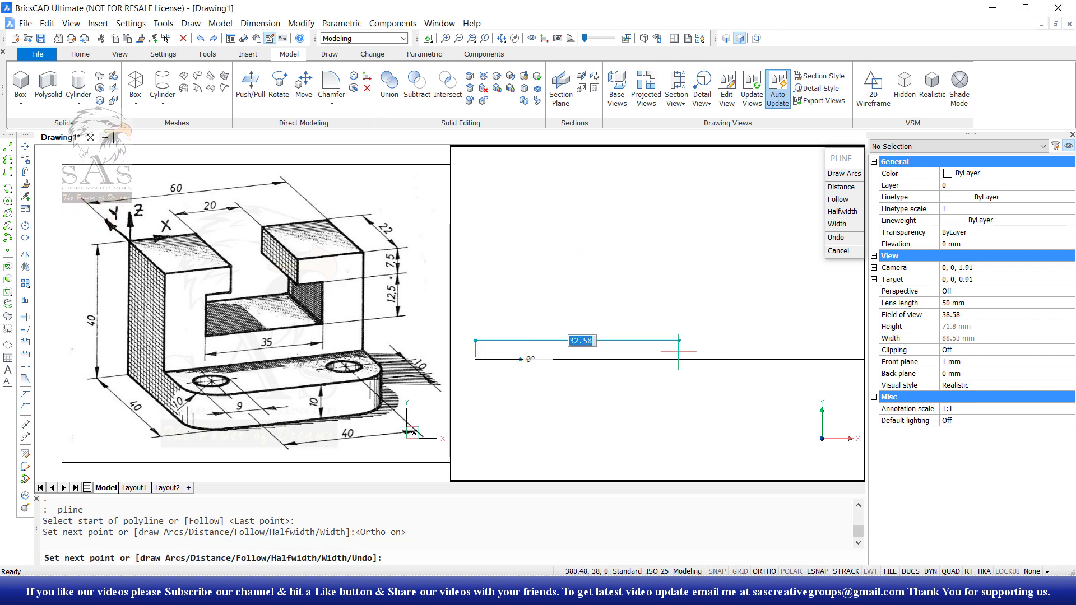
pyautogui.scroll(2, 539, 224)
pyautogui.write('30')
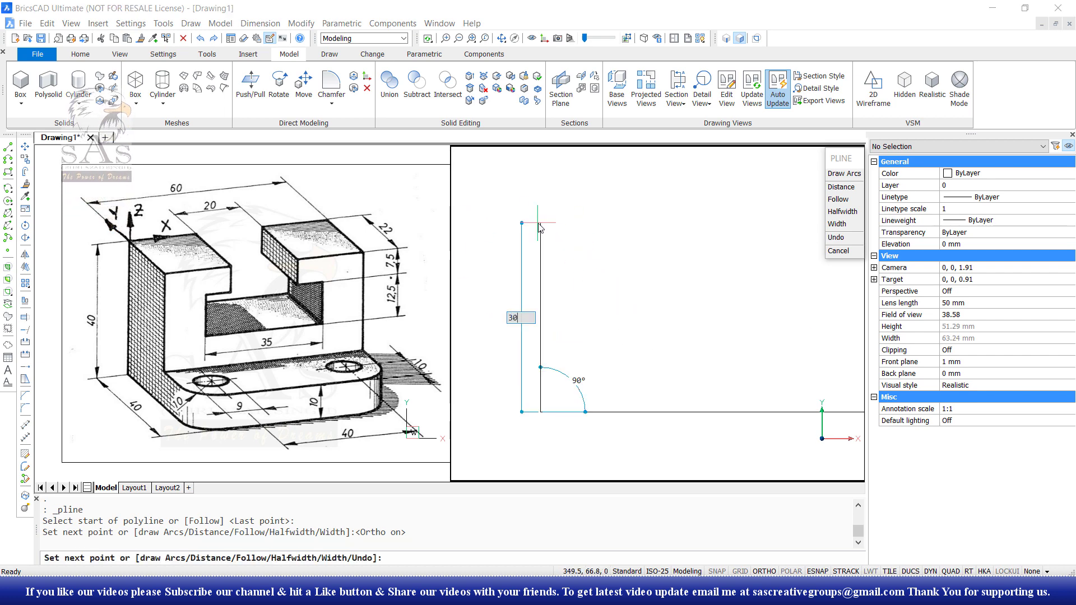
pyautogui.press('Return')
# - Mark the top edge and slot sides on the reference drawing, then clear the marks
pyautogui.moveTo(652, 210); pyautogui.dragTo(591, 273, button='middle')
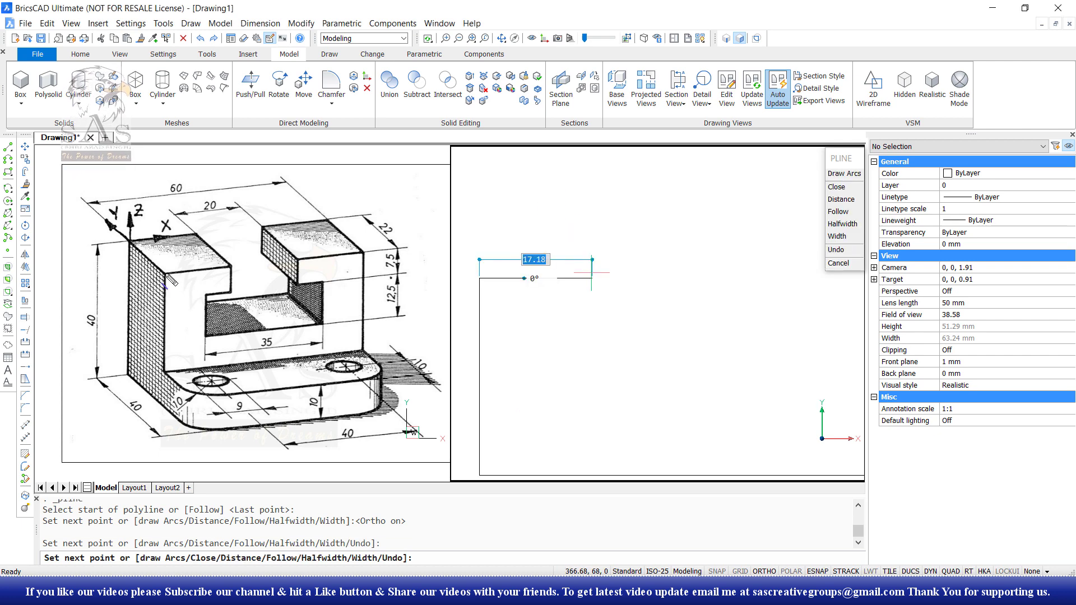
pyautogui.moveTo(186, 274); pyautogui.dragTo(231, 267)
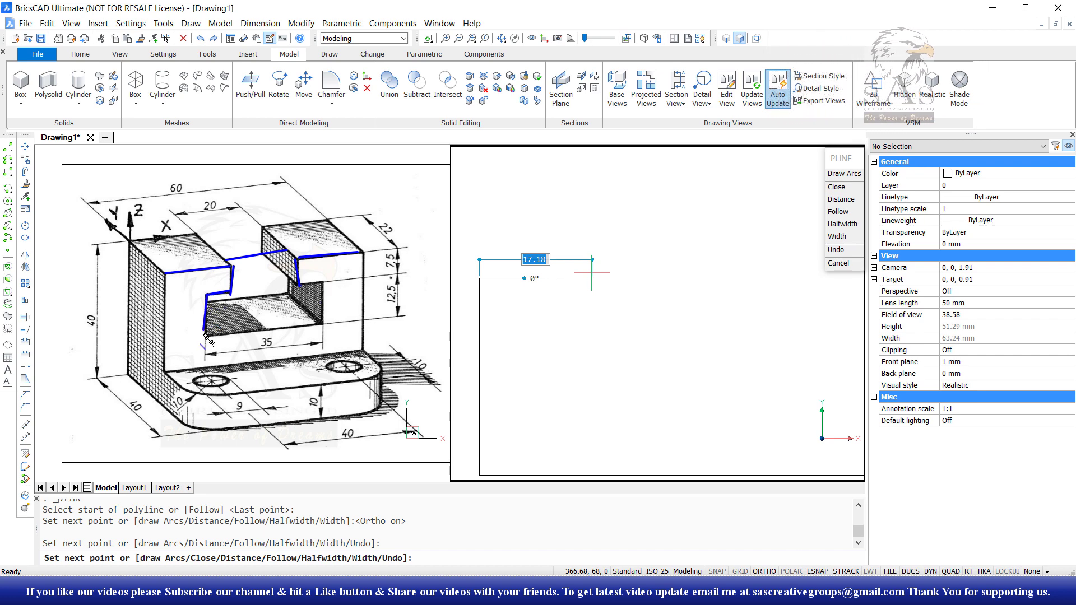
pyautogui.moveTo(208, 295); pyautogui.dragTo(200, 335)
pyautogui.moveTo(322, 283); pyautogui.dragTo(324, 313)
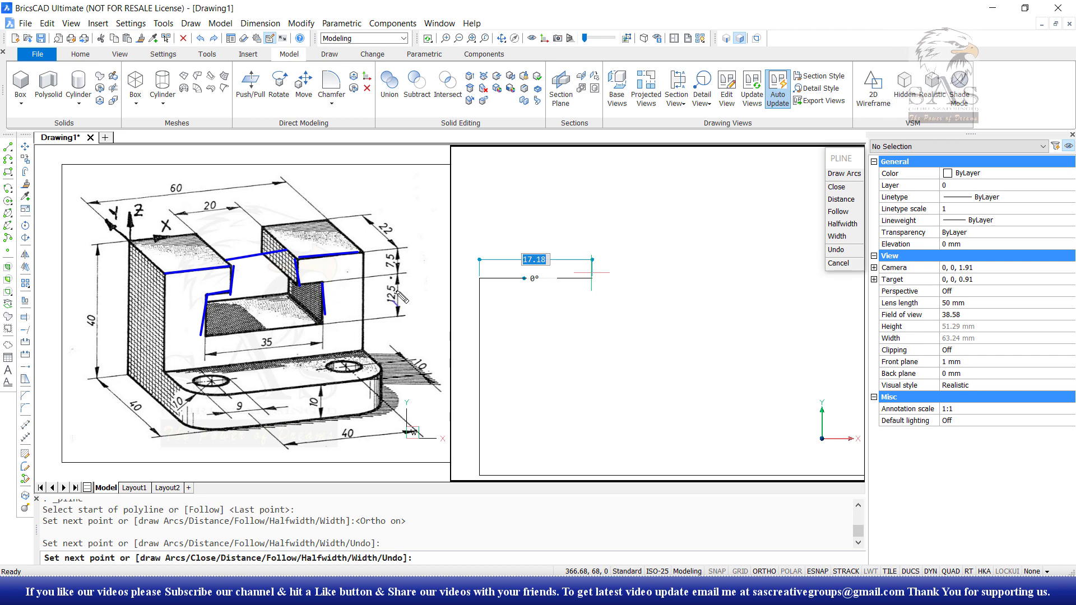
pyautogui.press('Escape')
pyautogui.write('20')
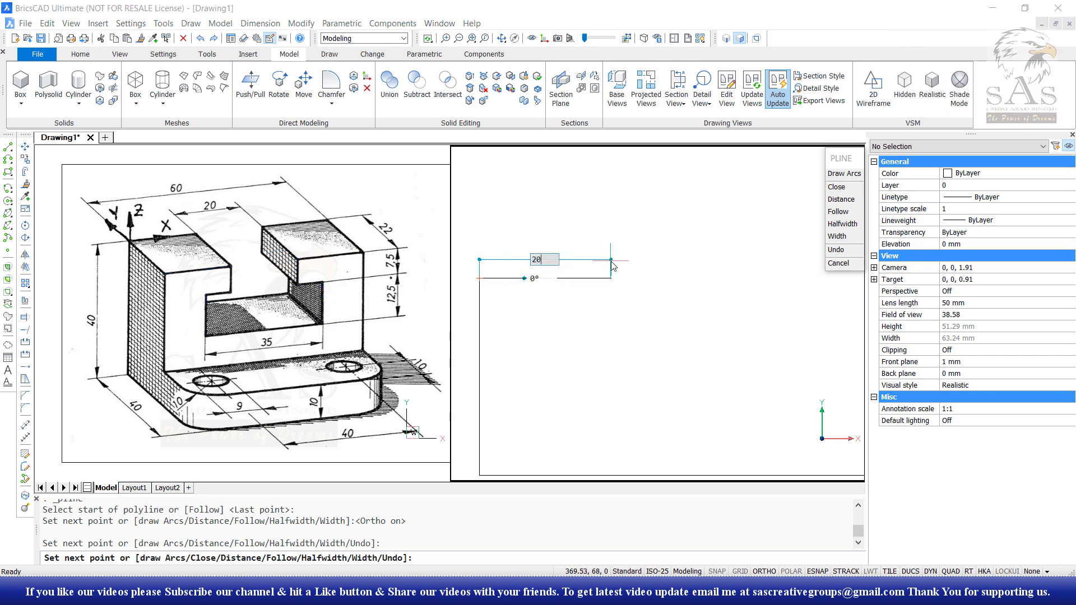
# - Continue the outline: 20 mm top, 7.5 down, 7 left, 12.5 down and 35 along the slot floor
pyautogui.click(610, 259)
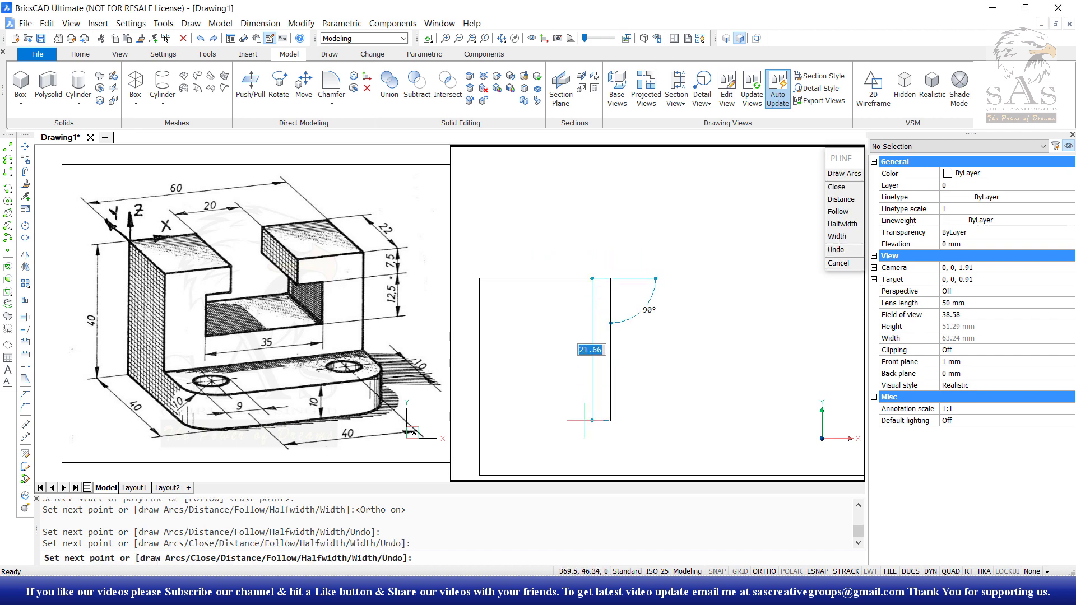
pyautogui.write('7.5')
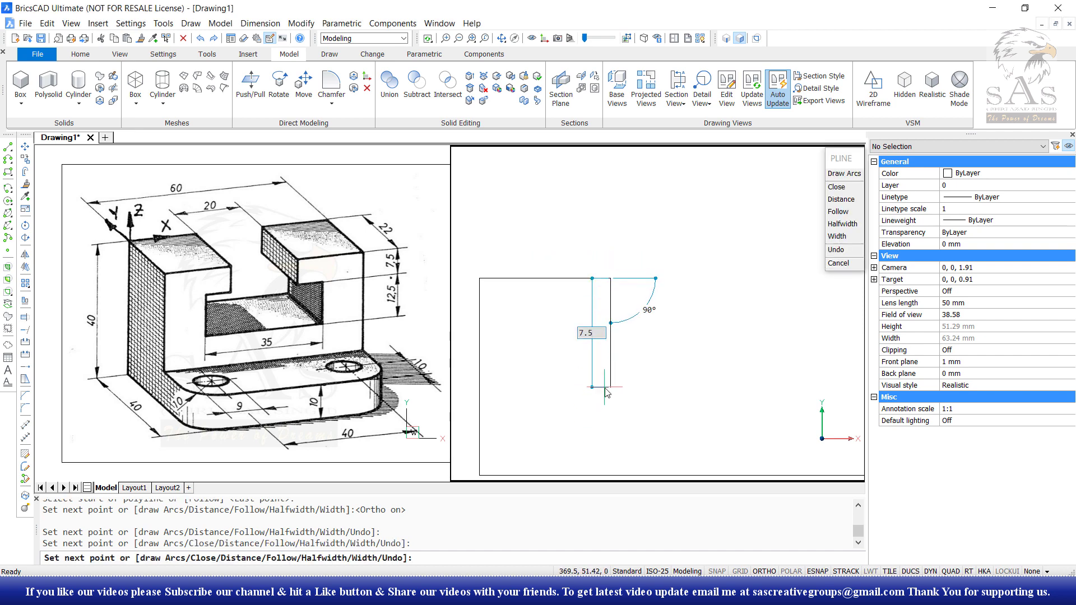
pyautogui.press('Return')
pyautogui.write('7.')
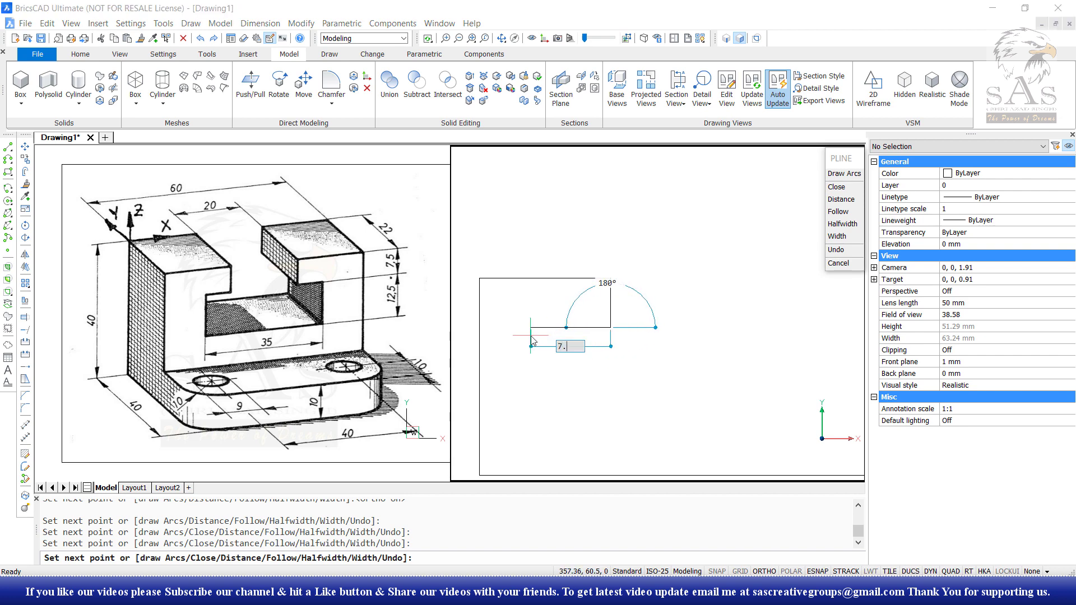
pyautogui.write('7')
pyautogui.press('Return')
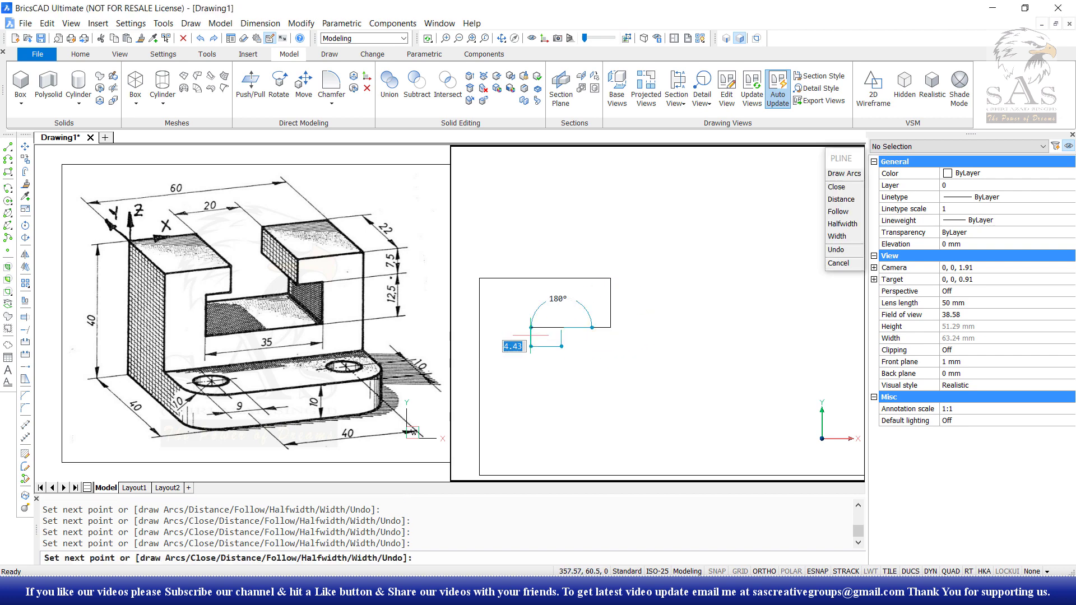
pyautogui.write('12.5')
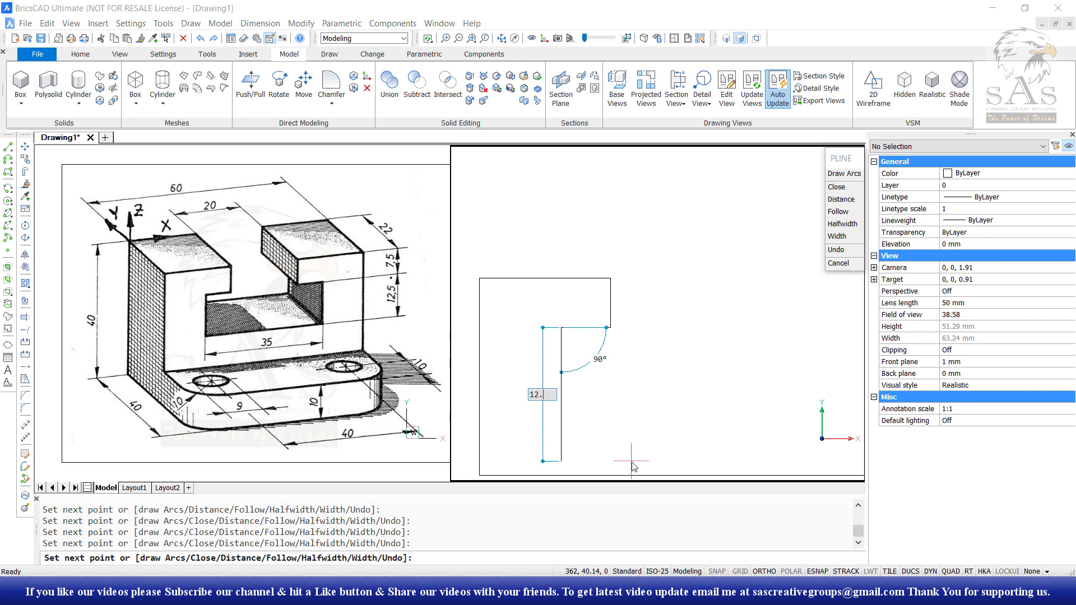
pyautogui.press('Return')
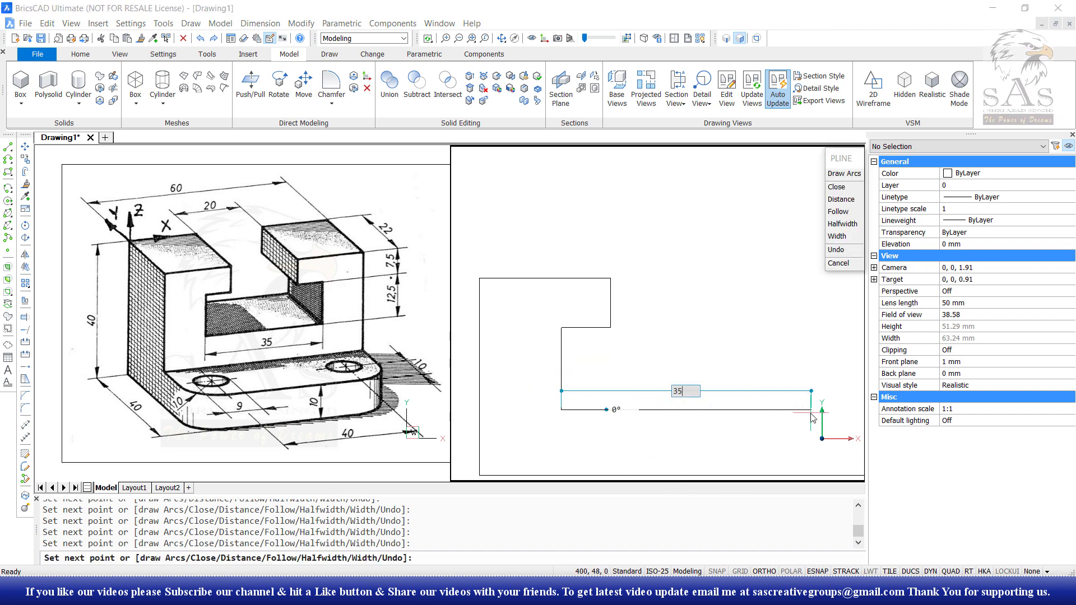
pyautogui.press('Return')
# - Add the final vertical slot segments, end the 13-vertex polyline and select the finished outline
pyautogui.scroll(-4, 810, 410)
pyautogui.moveTo(761, 392); pyautogui.dragTo(633, 363, button='middle')
pyautogui.write('12.5')
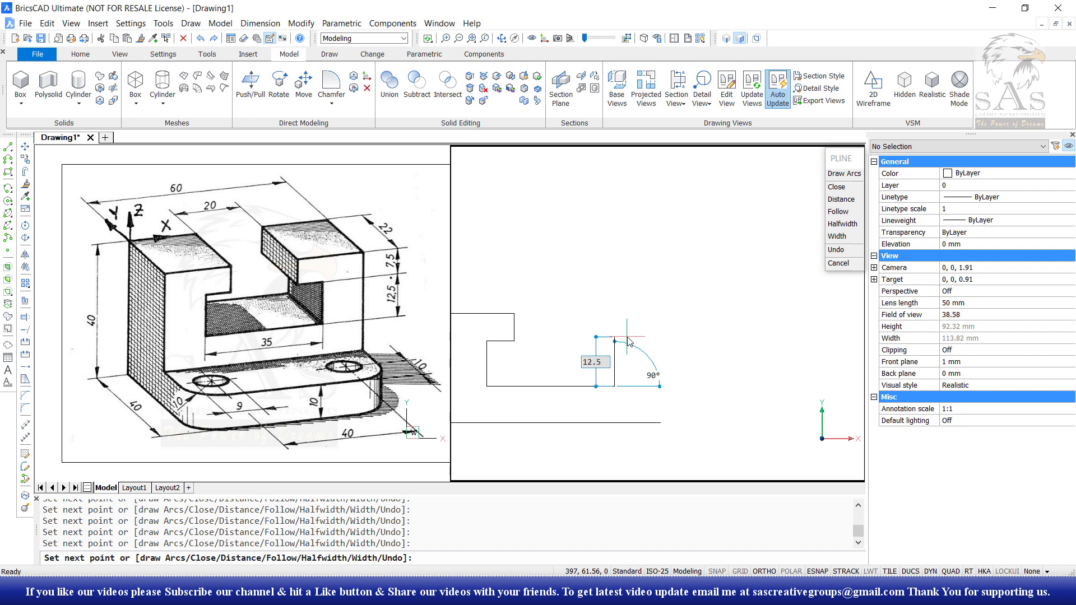
pyautogui.click(627, 336)
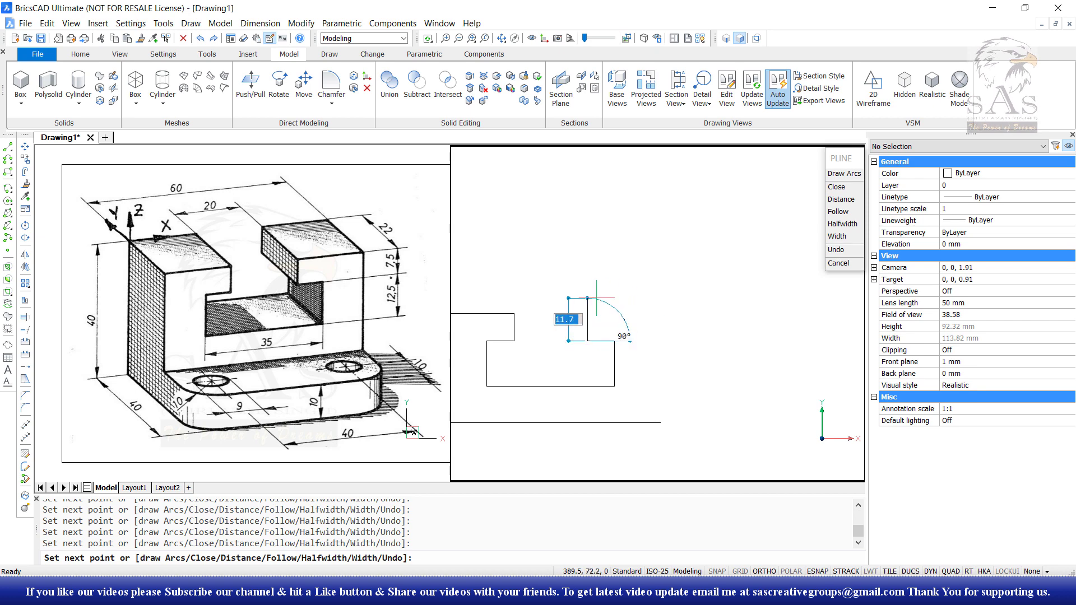
pyautogui.write('7.5')
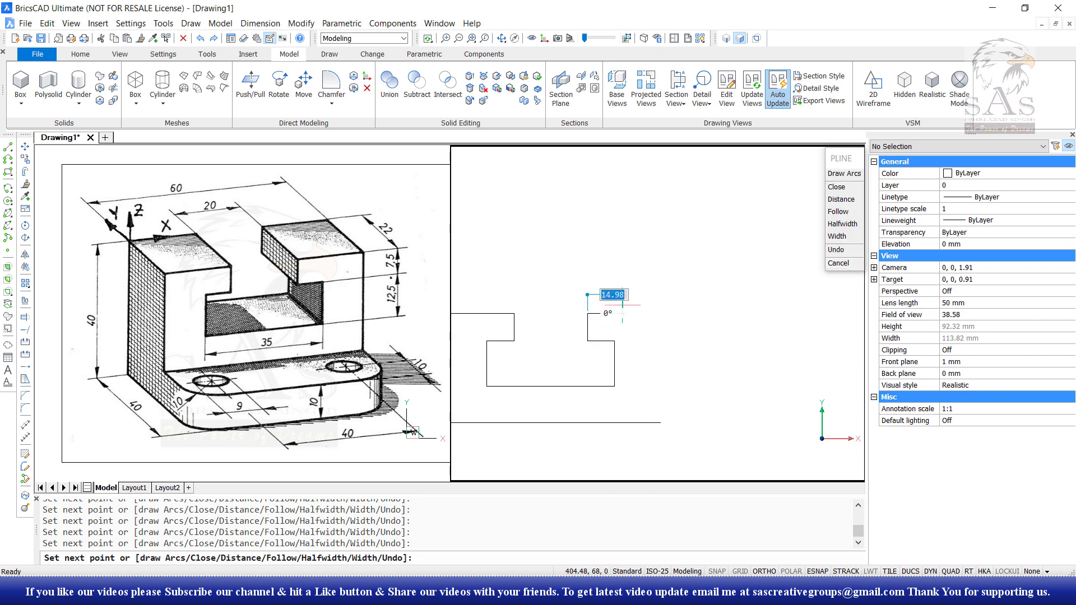
pyautogui.write('20')
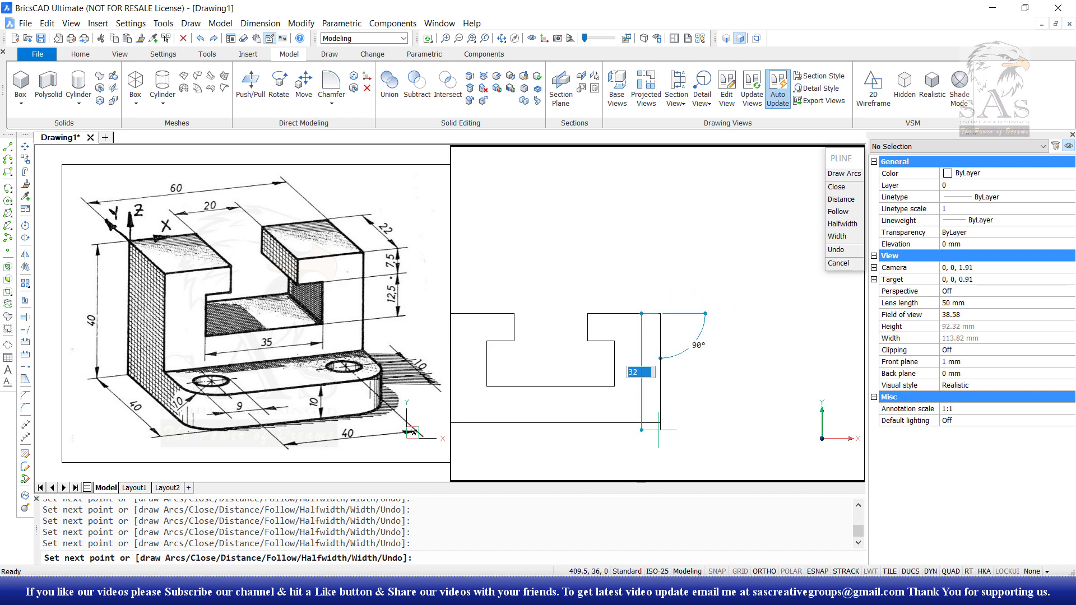
pyautogui.press('Escape')
pyautogui.moveTo(660, 423); pyautogui.dragTo(313, 305)
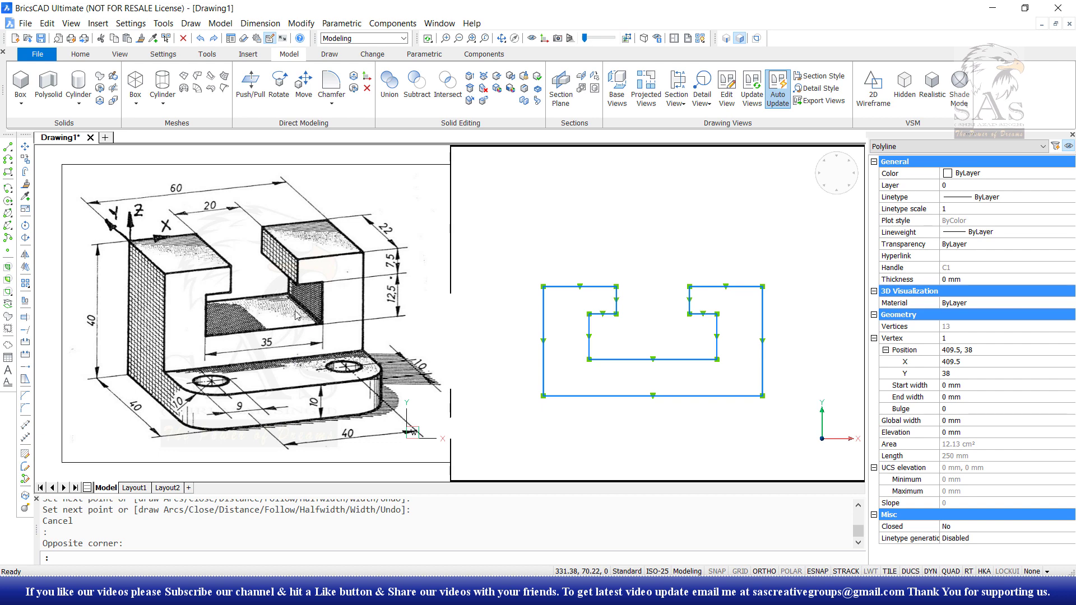
# - Clear the selection and switch to the Top-Front-Left isometric view from the ViewCube
pyautogui.press('Escape')
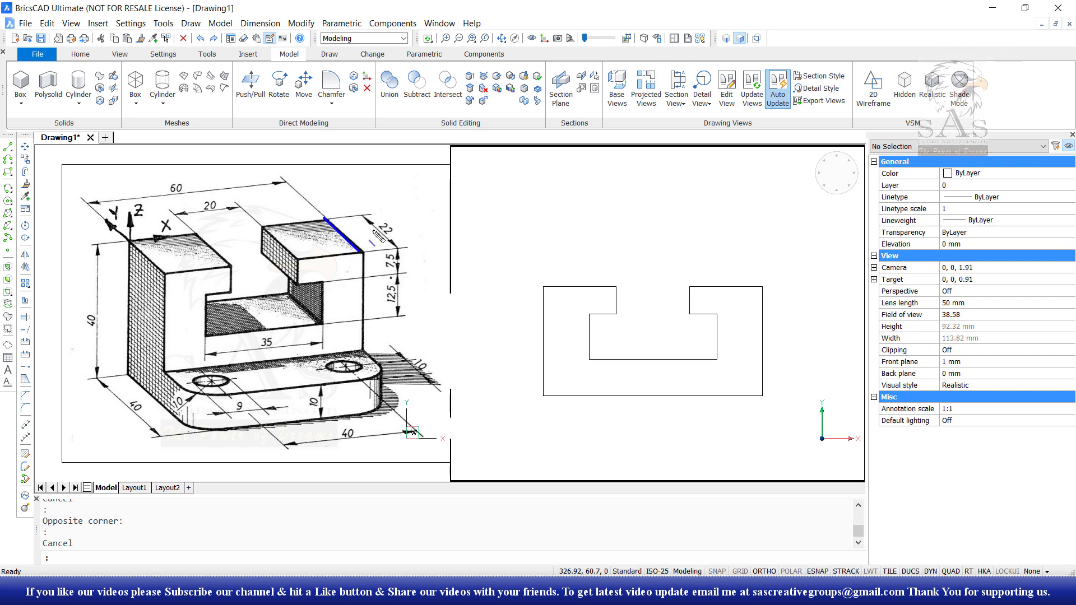
pyautogui.moveTo(373, 226); pyautogui.dragTo(385, 236)
pyautogui.press('Escape')
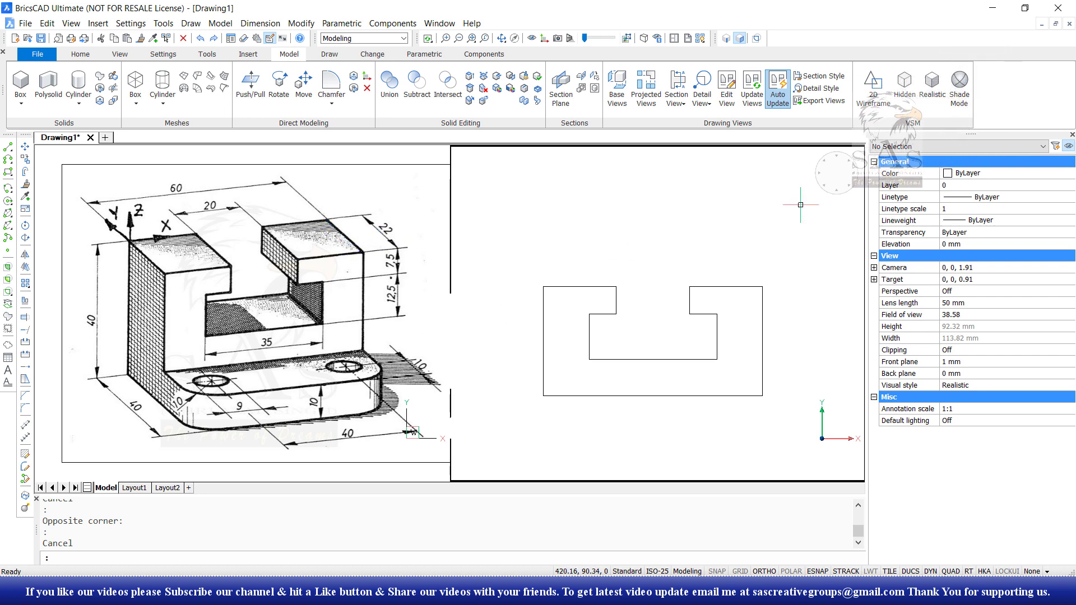
pyautogui.click(823, 188)
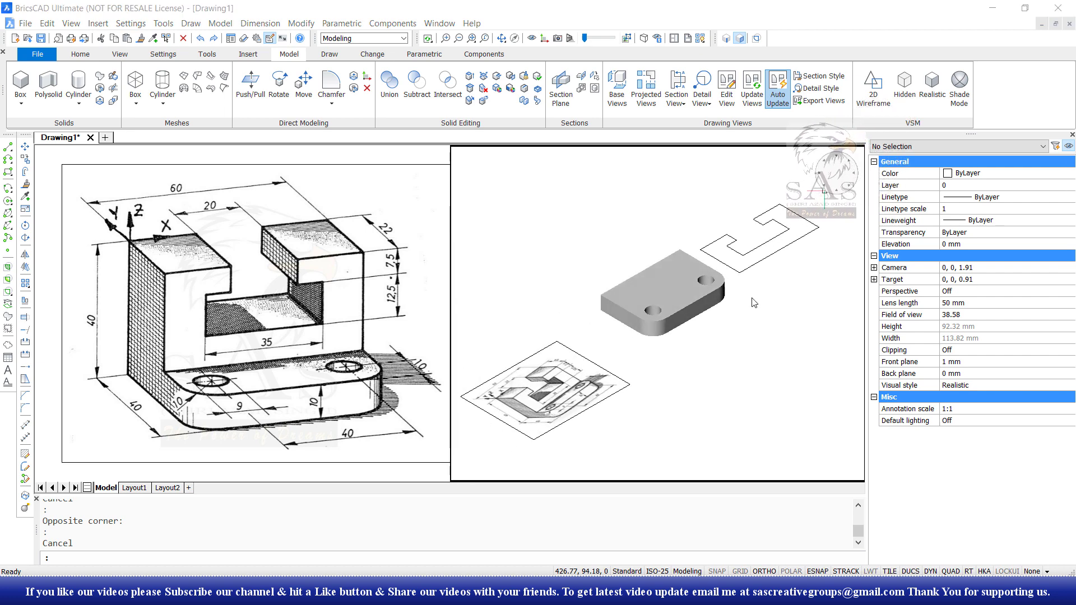
# - Extrude the window-selected slot profile 22 mm high into a solid block with EXT
pyautogui.write('eEXT')
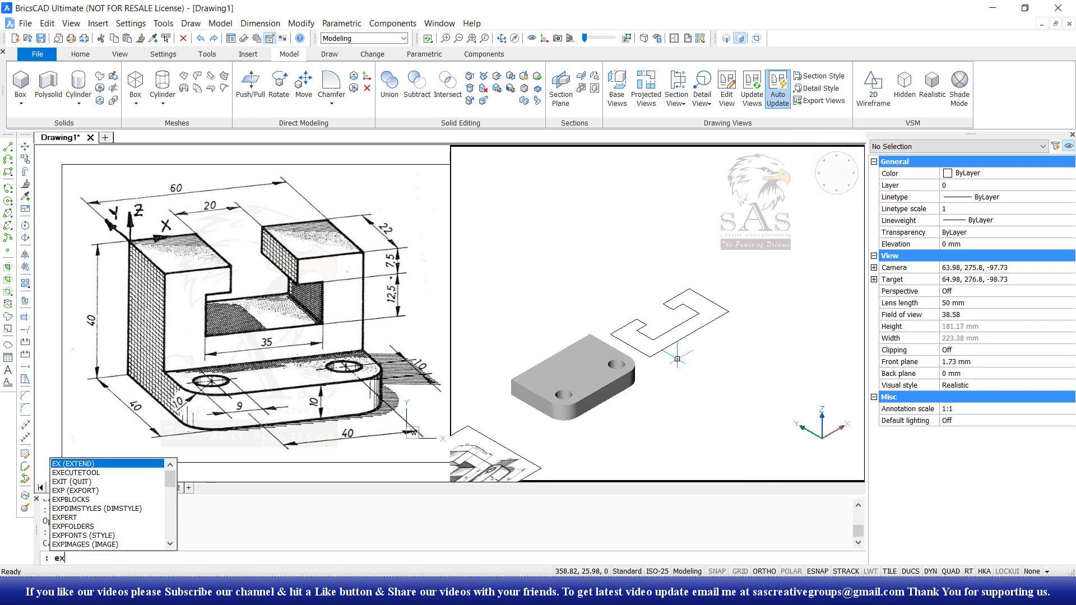
pyautogui.press('Return')
pyautogui.click(717, 336)
pyautogui.click(735, 279)
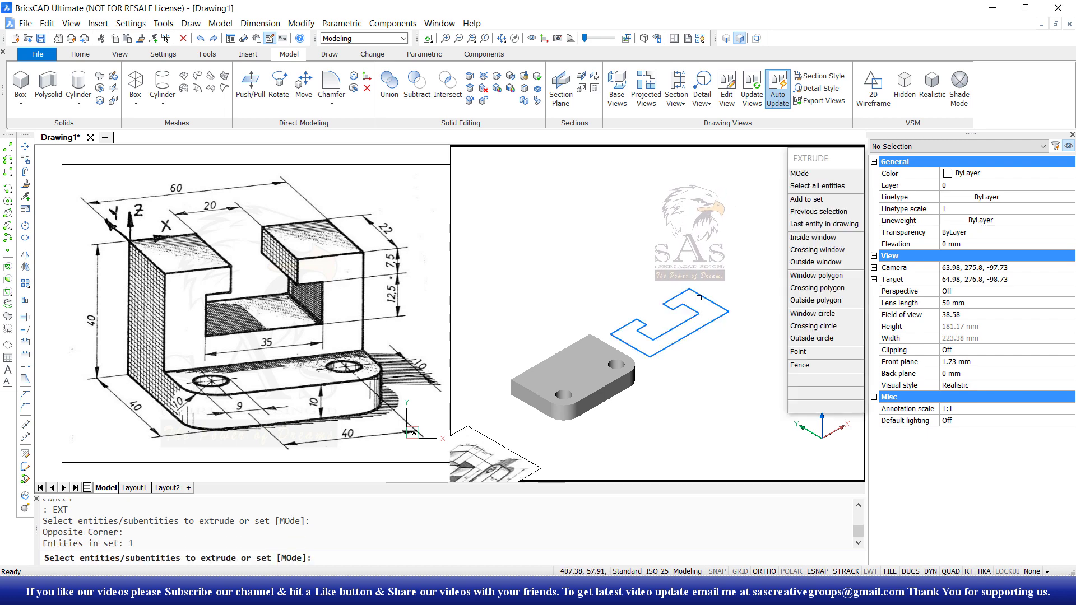
pyautogui.press('Return')
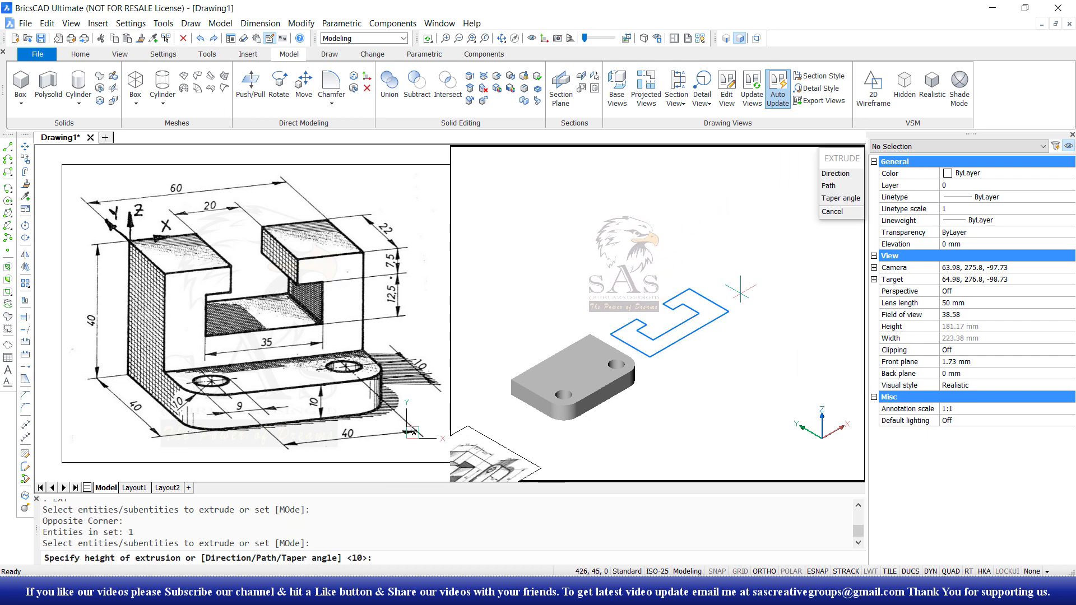
pyautogui.write('22')
pyautogui.press('Return')
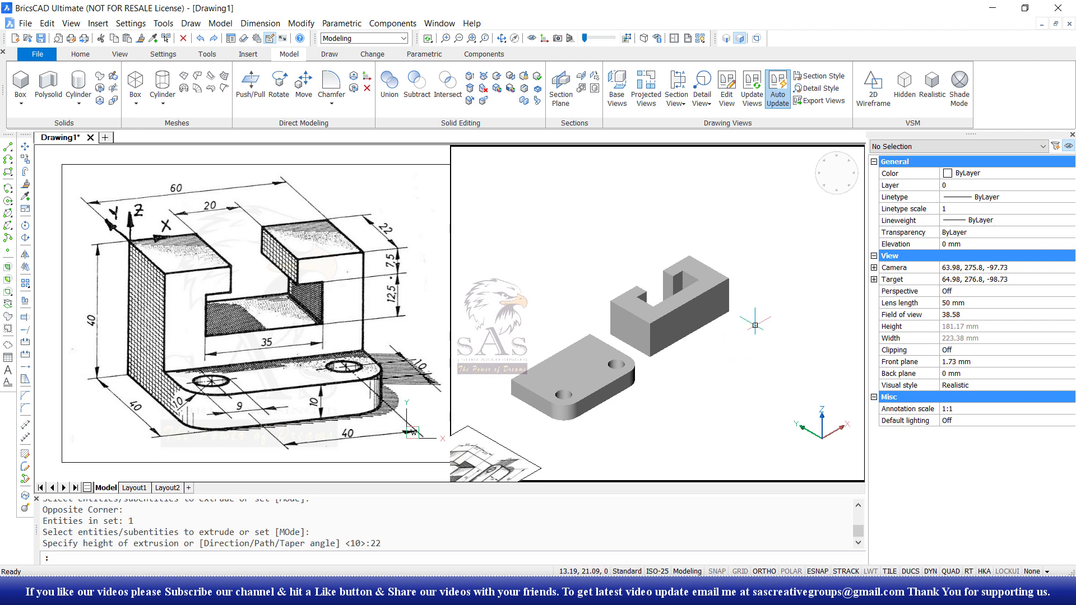
pyautogui.press('Escape')
pyautogui.press('Escape')
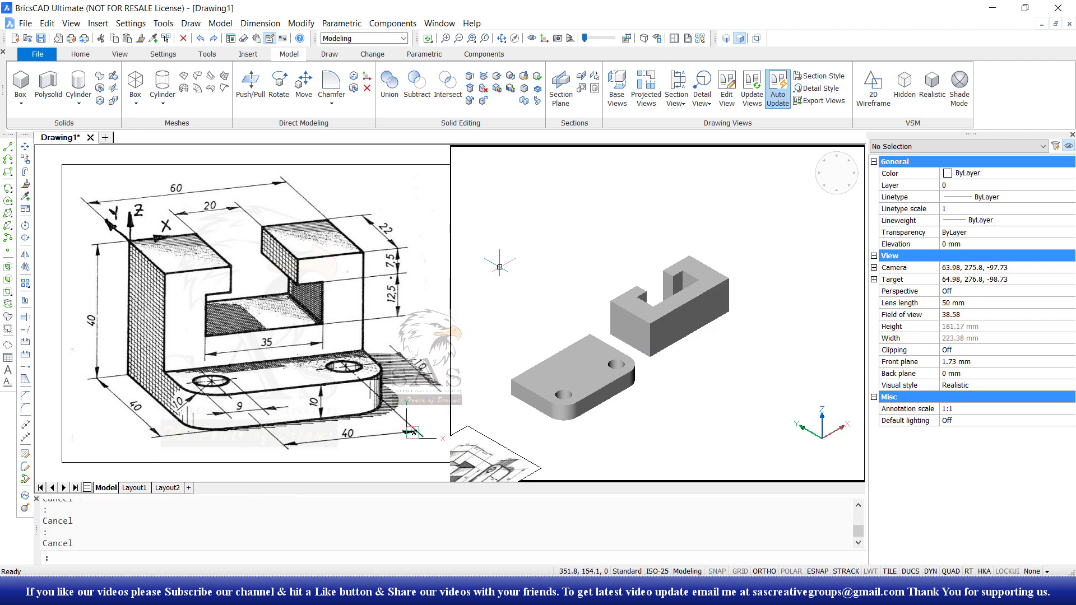
pyautogui.click(276, 87)
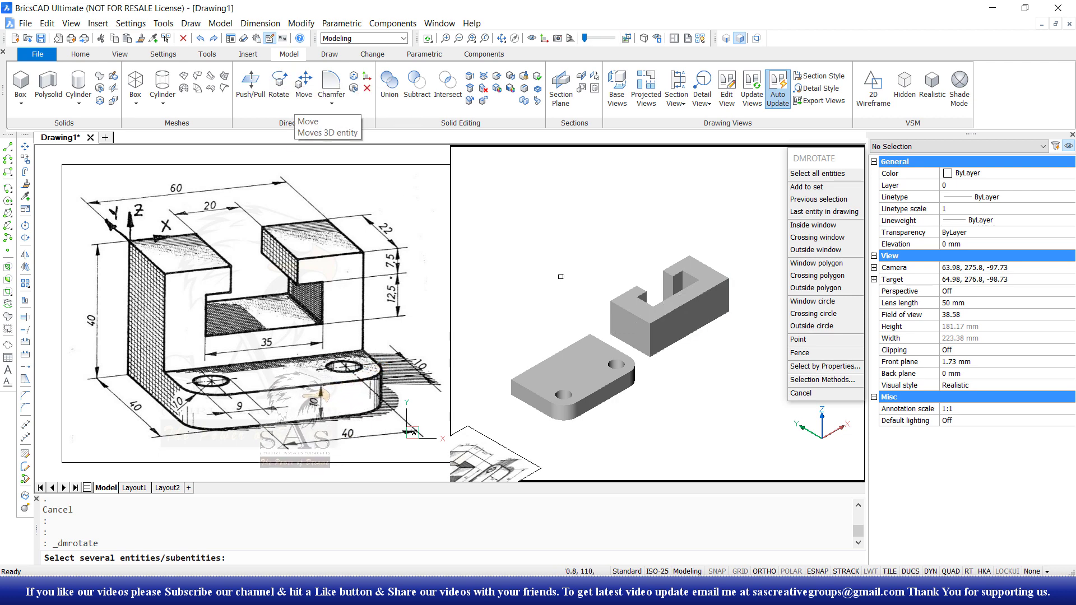
# - Rotate the slotted block 90° about the two-point axis along its bottom edge
pyautogui.click(731, 250)
pyautogui.click(698, 315)
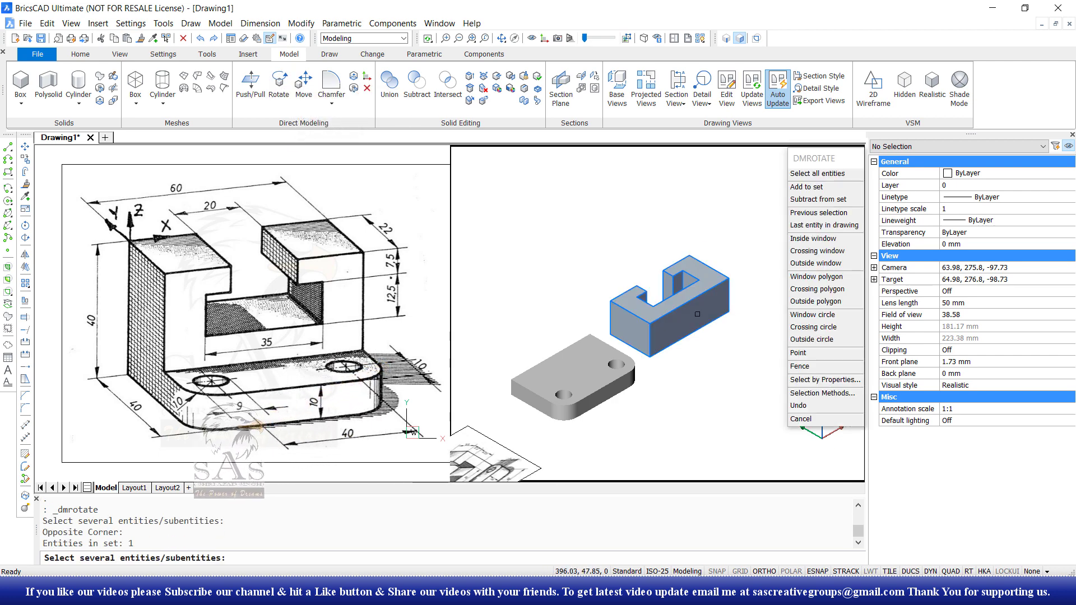
pyautogui.press('Return')
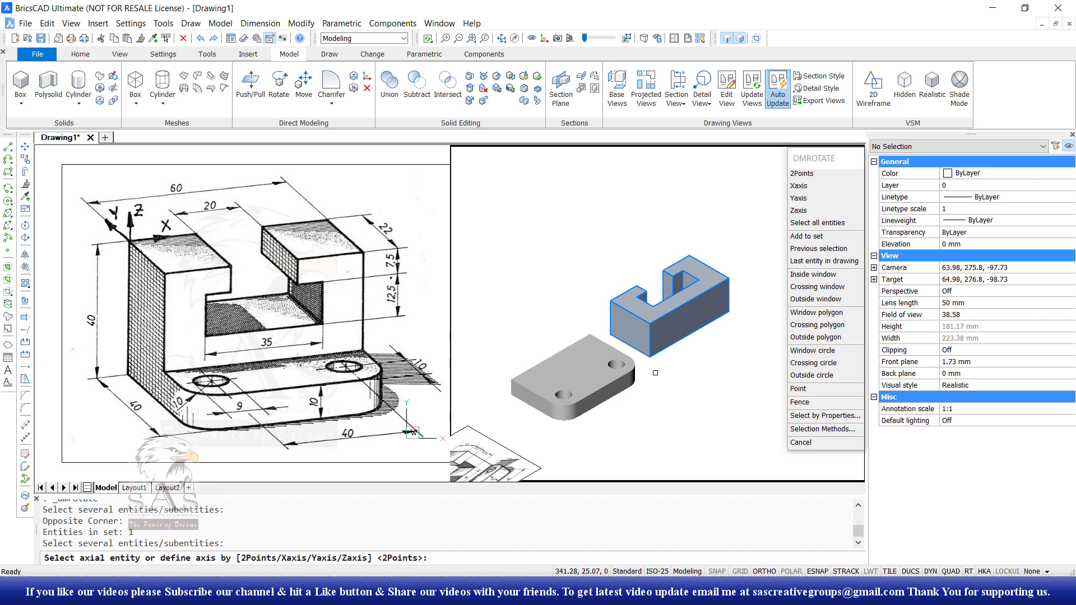
pyautogui.click(805, 174)
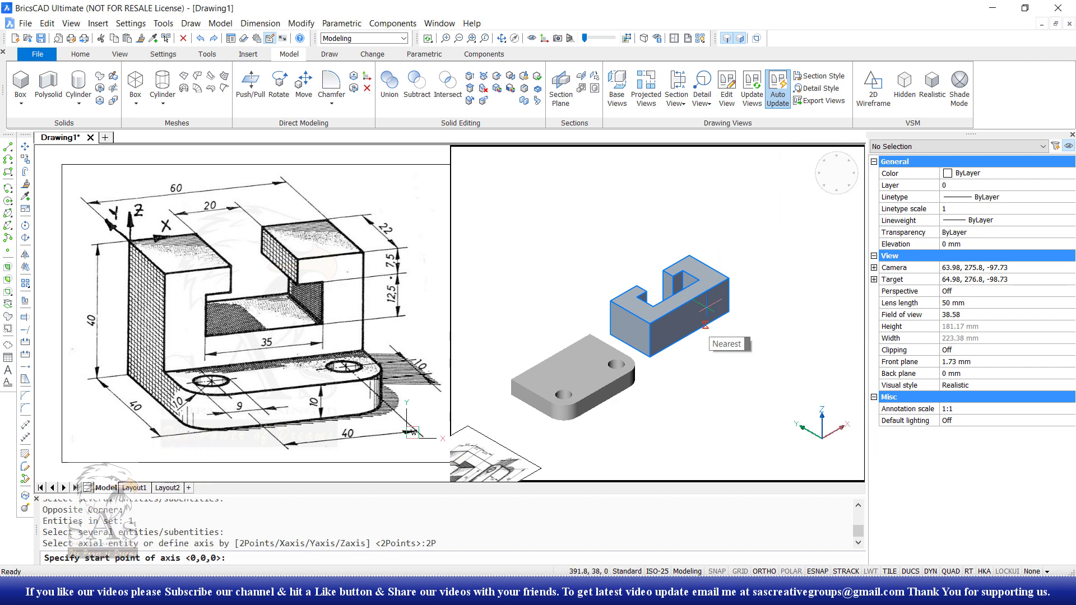
pyautogui.click(650, 358)
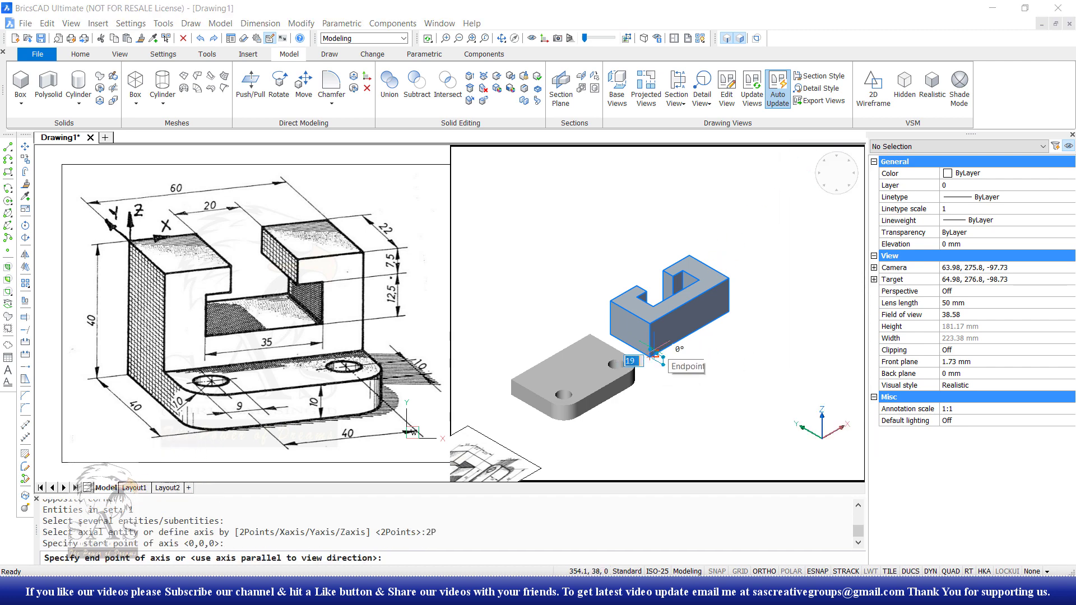
pyautogui.click(728, 311)
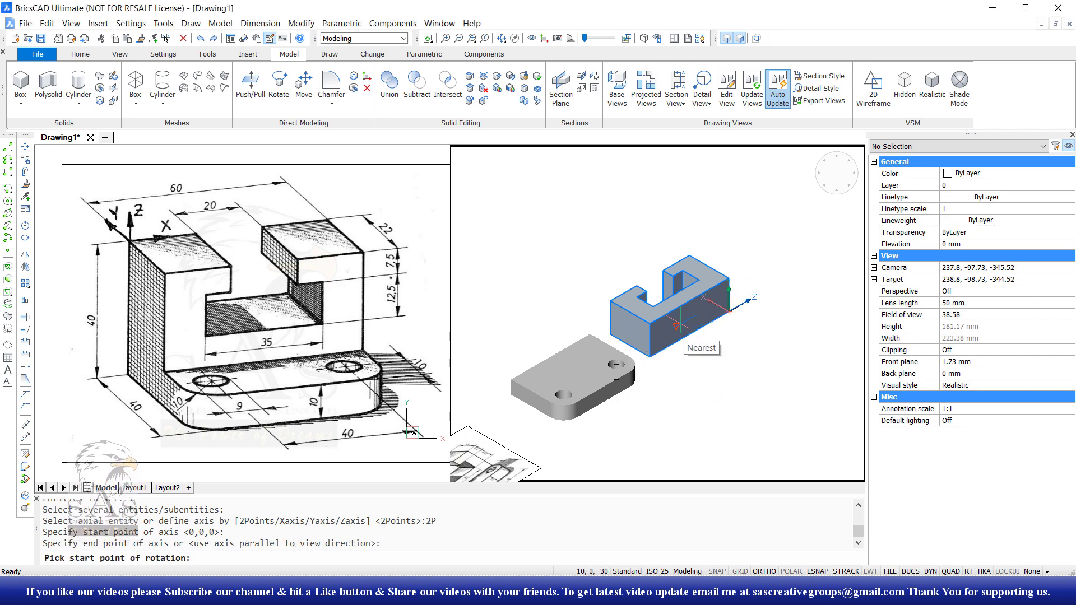
pyautogui.click(650, 331)
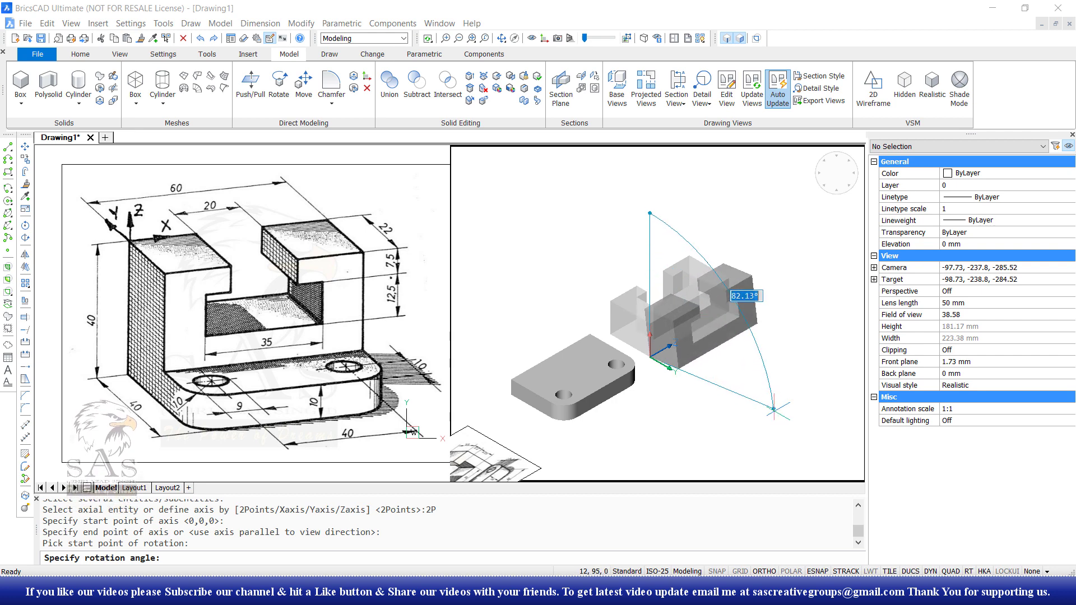
pyautogui.write('90')
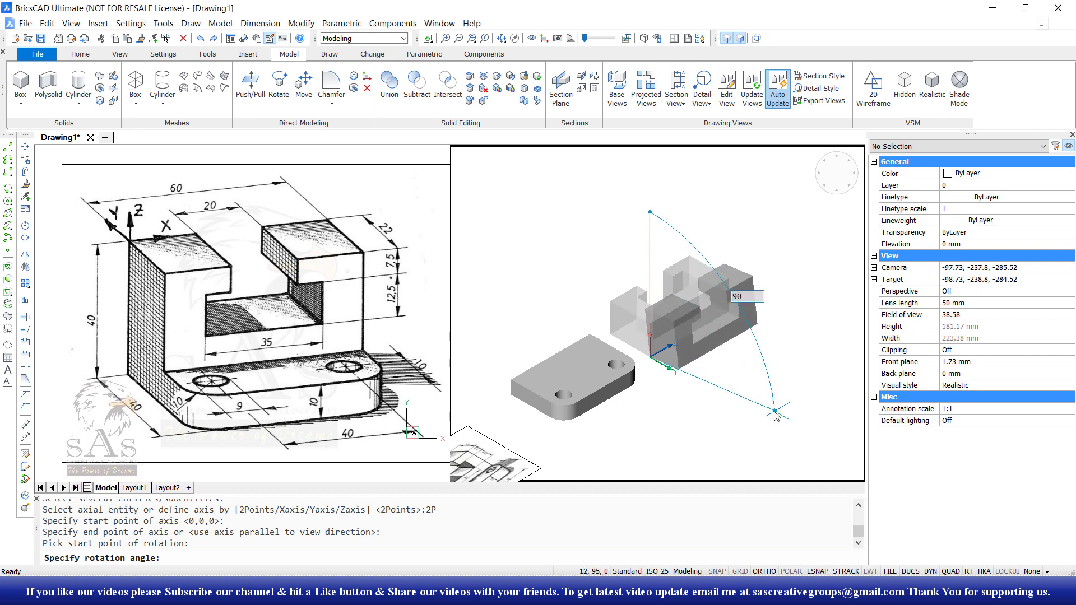
pyautogui.press('Return')
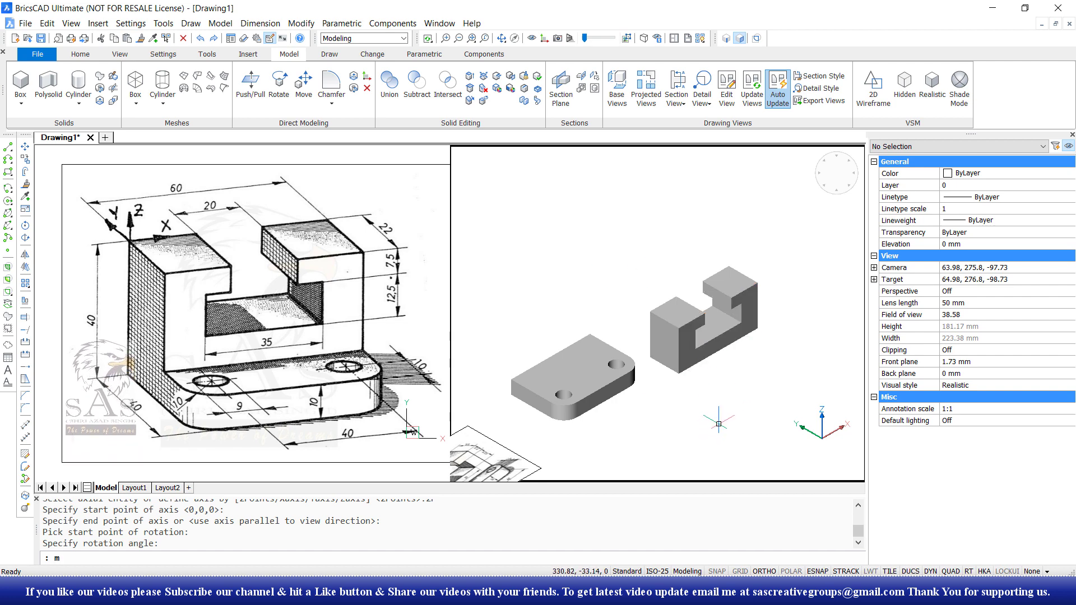
pyautogui.write('m')
pyautogui.press('Return')
# - Move the upright block by its corner onto the matching corner at the base plate's end
pyautogui.click(755, 247)
pyautogui.click(712, 362)
pyautogui.rightClick(783, 432)
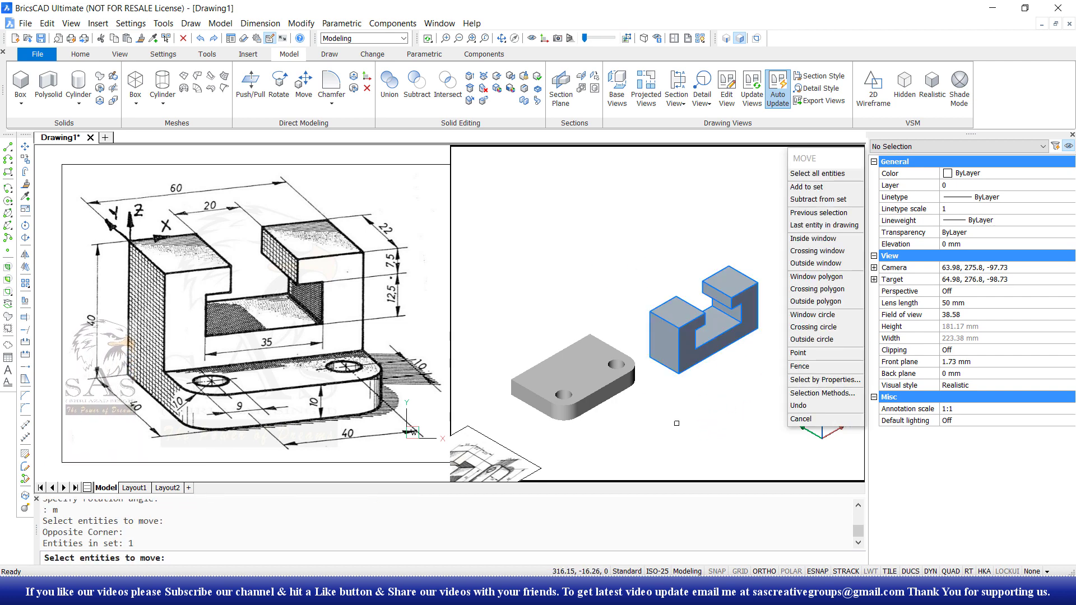
pyautogui.click(801, 154)
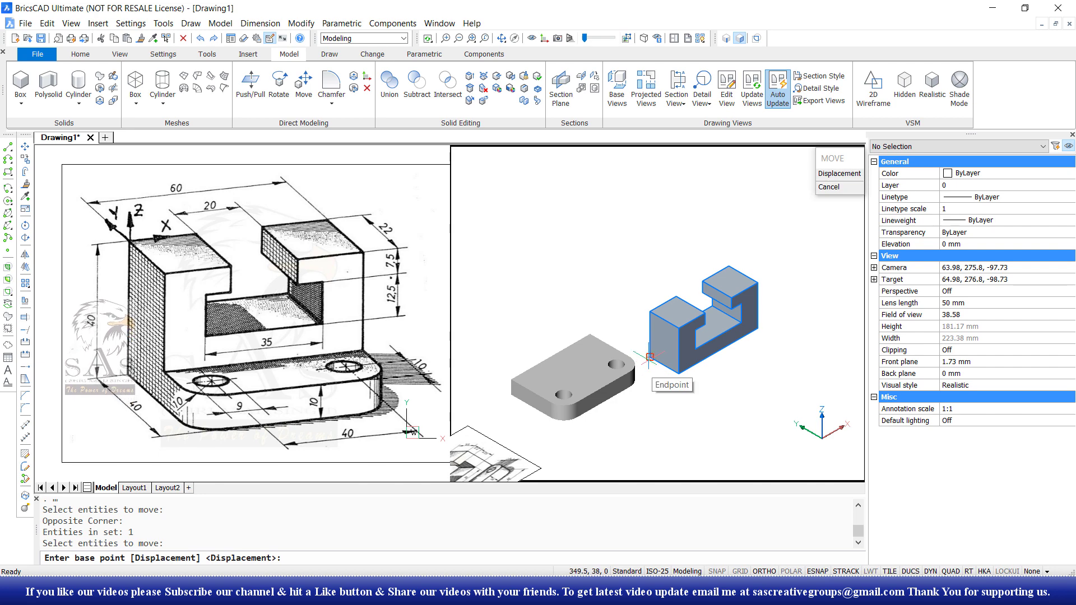
pyautogui.click(679, 372)
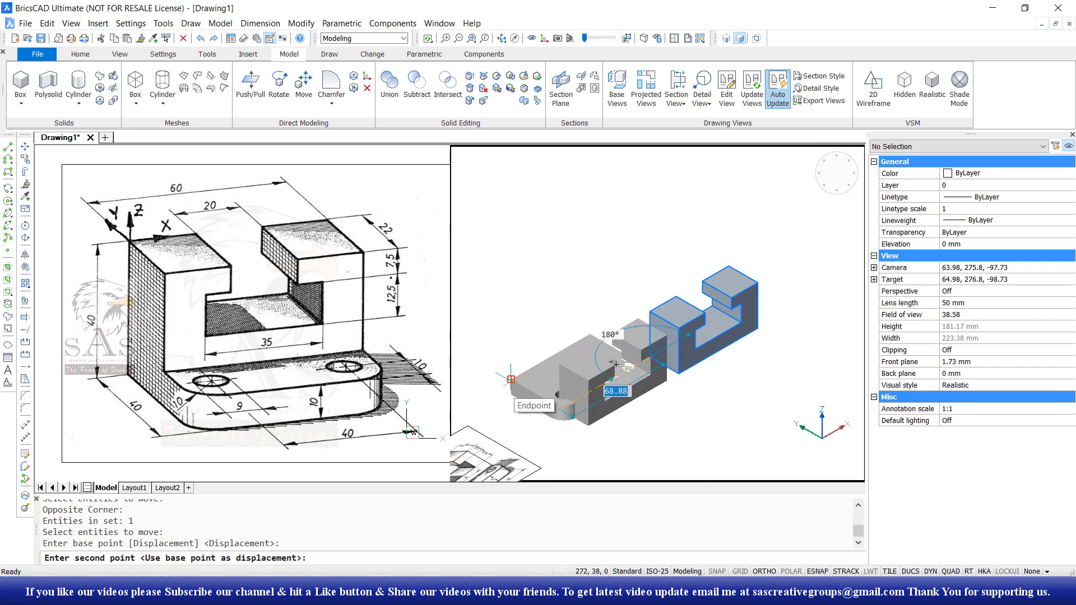
pyautogui.click(616, 364)
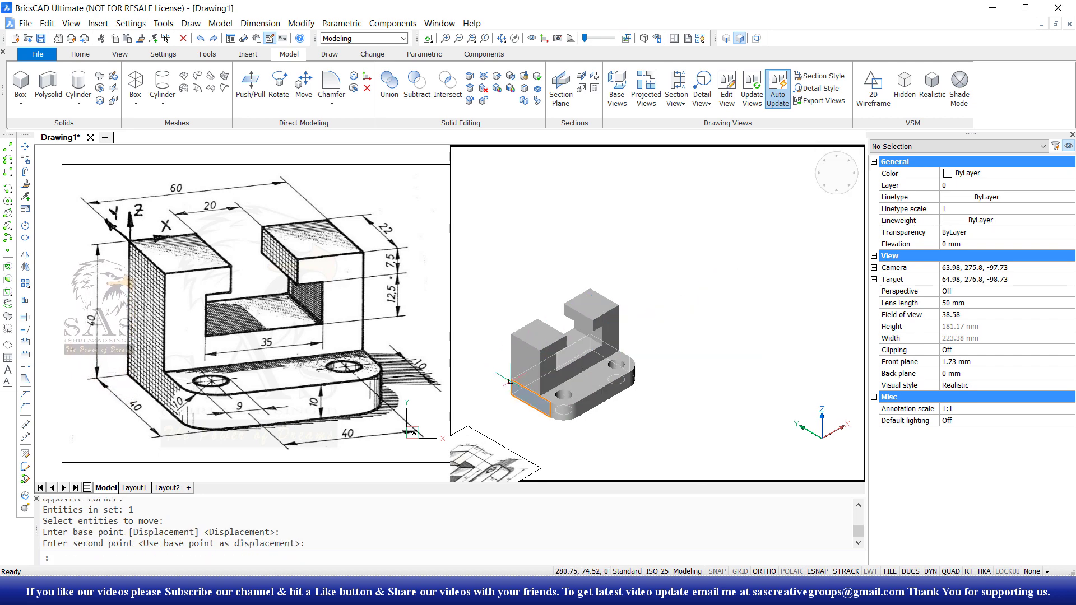
pyautogui.scroll(4, 617, 365)
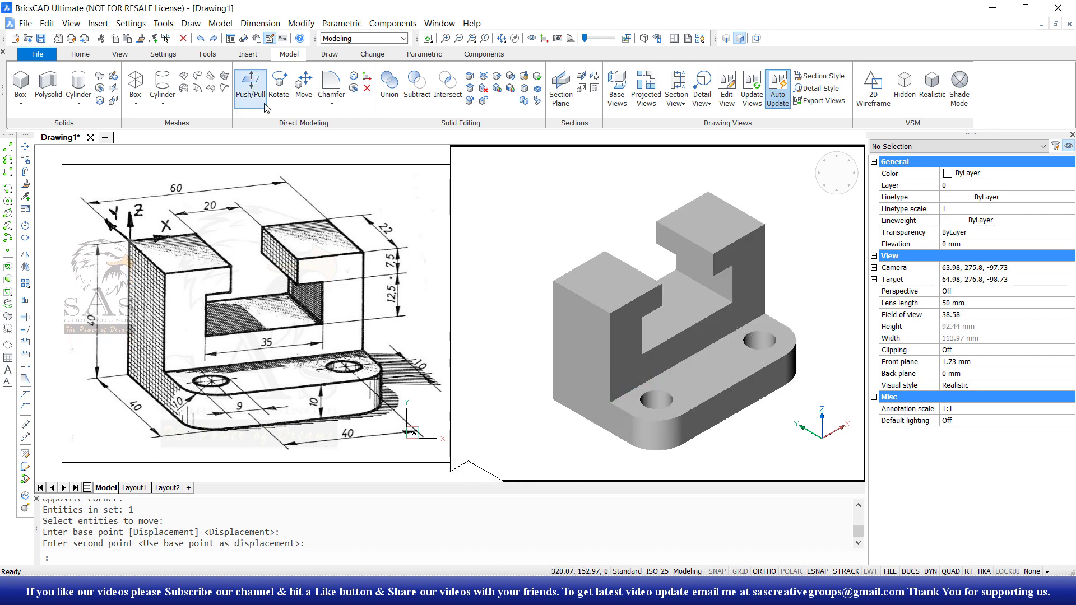
# - Union the slotted block and base plate into one solid, then orbit to a higher view
pyautogui.click(389, 90)
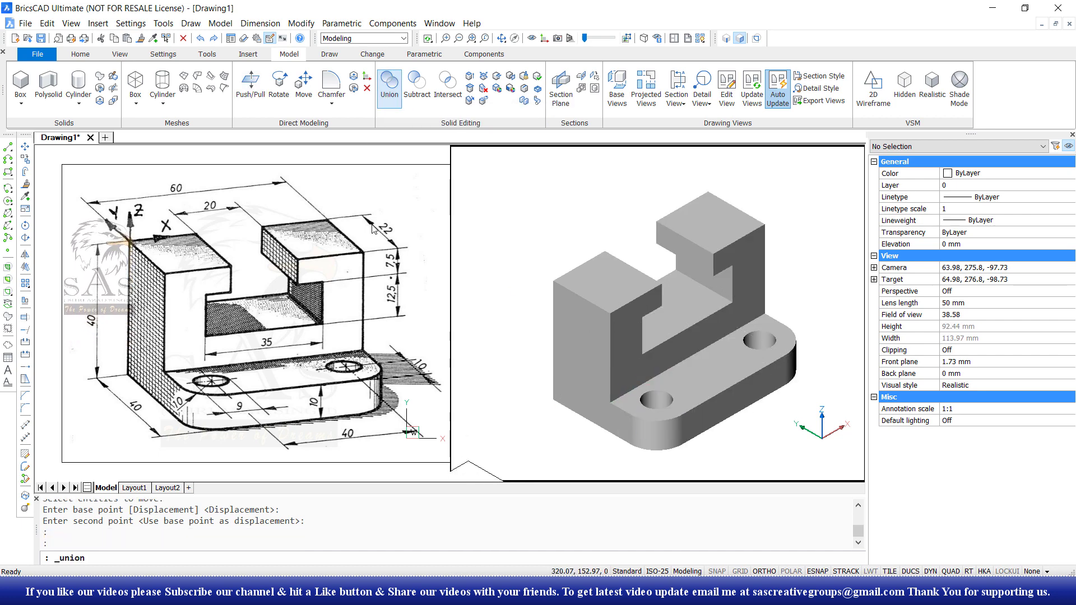
pyautogui.click(702, 322)
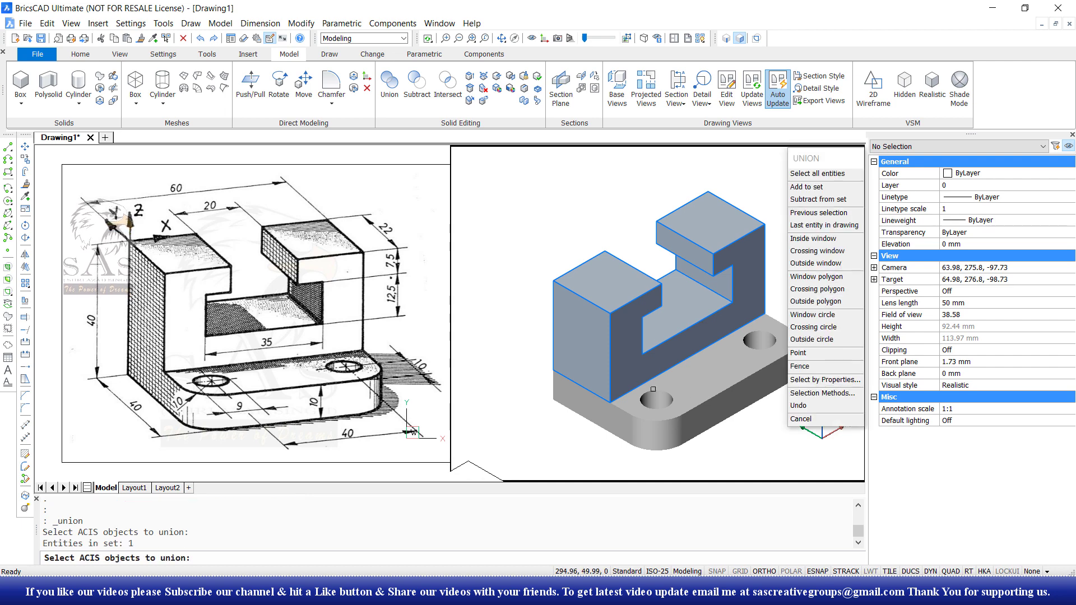
pyautogui.click(719, 433)
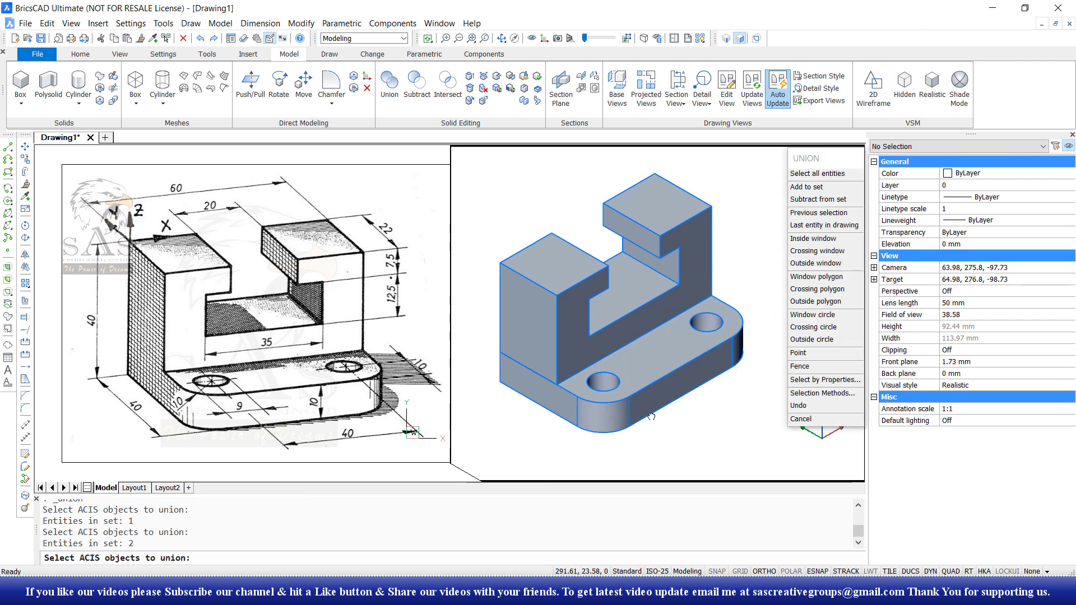
pyautogui.moveTo(719, 432); pyautogui.dragTo(658, 407, button='middle')
pyautogui.press('Return')
pyautogui.click(613, 364)
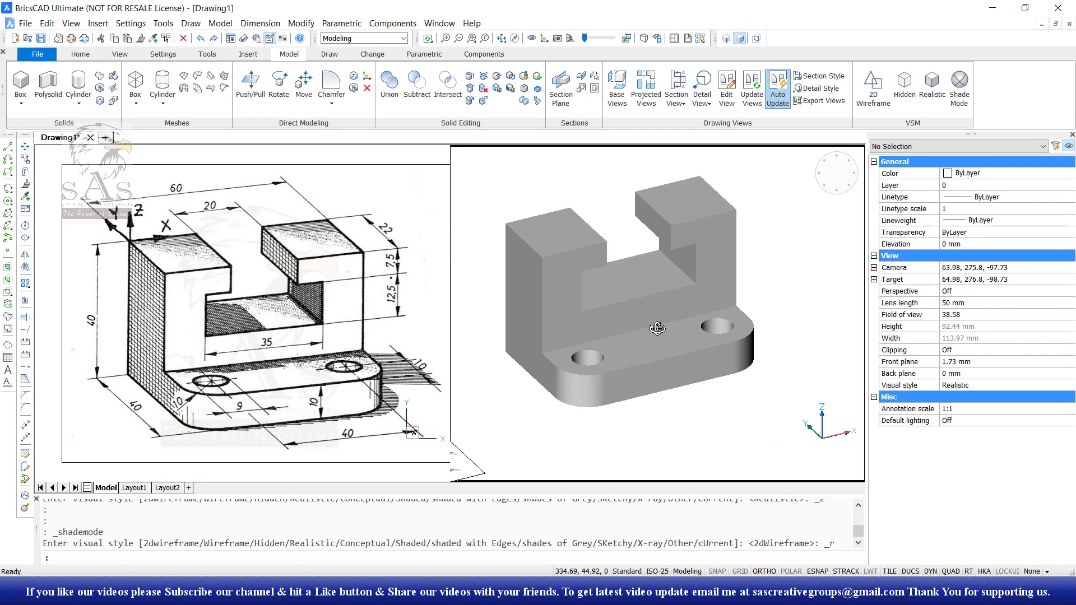
pyautogui.keyDown('shift'); pyautogui.moveTo(657, 328); pyautogui.dragTo(770, 437, button='middle'); pyautogui.keyUp('shift')
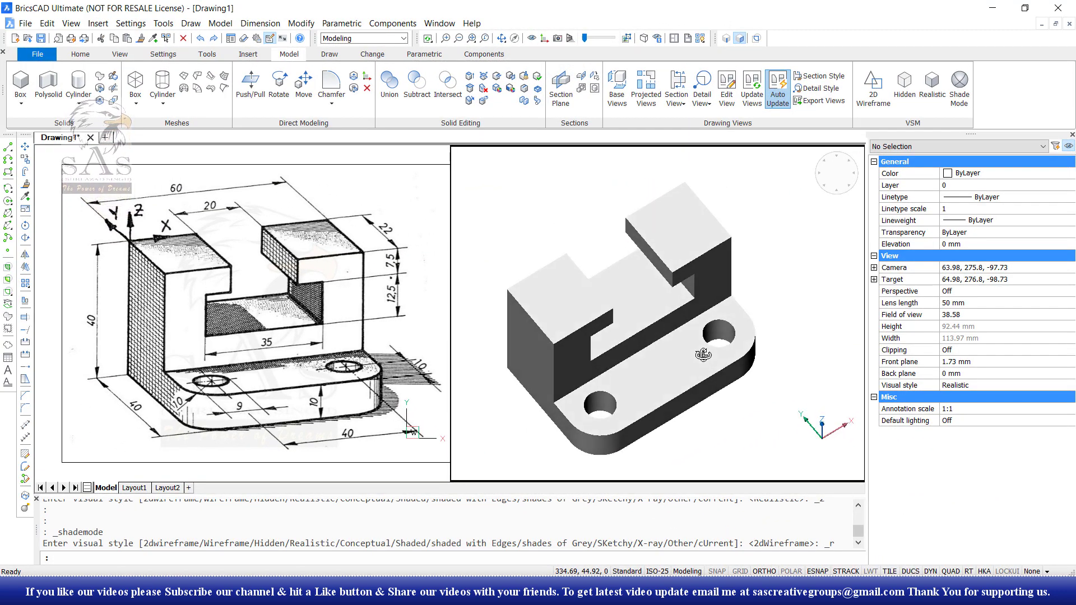